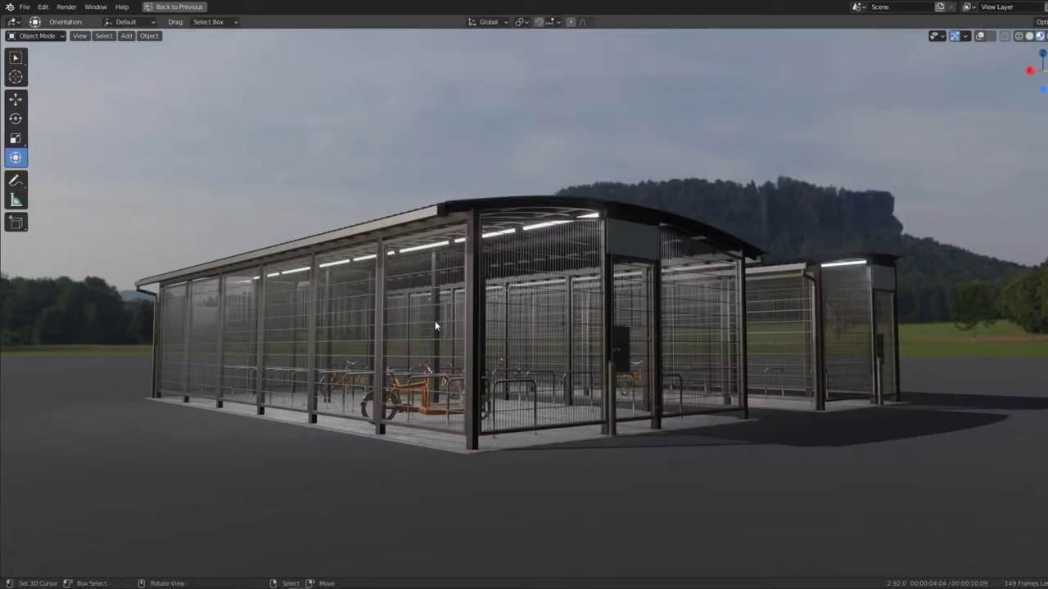
# Orbit and zoom through the bike cage, past the gate and fence, up to the roof beams
pyautogui.keyDown('ctrl'); pyautogui.moveTo(623, 347); pyautogui.dragTo(615, 311, button='middle'); pyautogui.keyUp('ctrl')
pyautogui.moveTo(563, 342)
pyautogui.mouseDown(button='middle')
pyautogui.moveTo(657, 337)
pyautogui.moveTo(766, 373)
pyautogui.moveTo(796, 310)
pyautogui.moveTo(666, 394)
pyautogui.mouseUp(button='middle')
pyautogui.scroll(1, 667, 394)
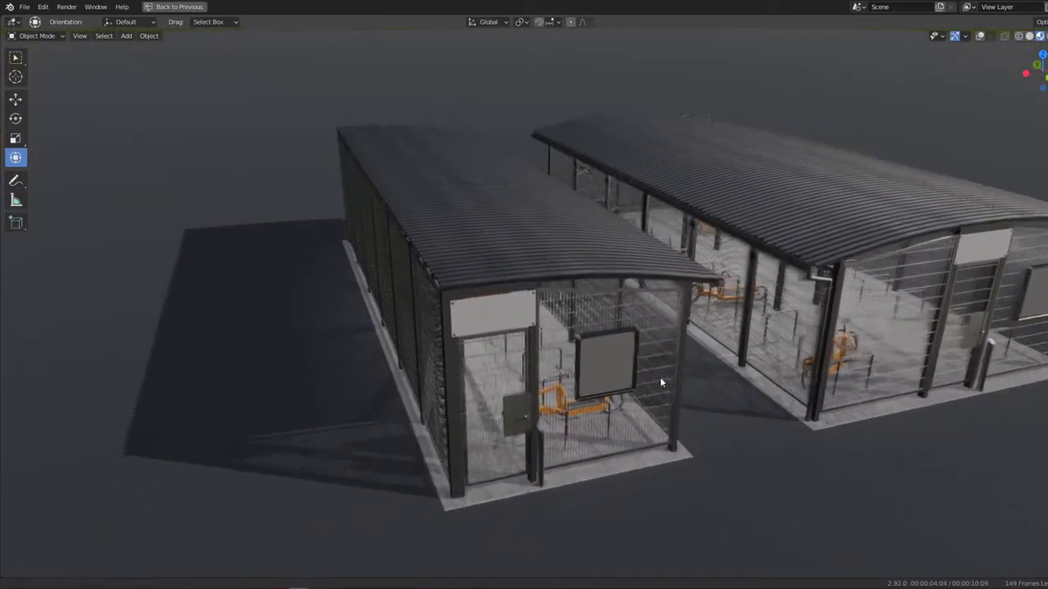
pyautogui.scroll(2, 660, 377)
pyautogui.scroll(3, 663, 327)
pyautogui.scroll(3, 669, 296)
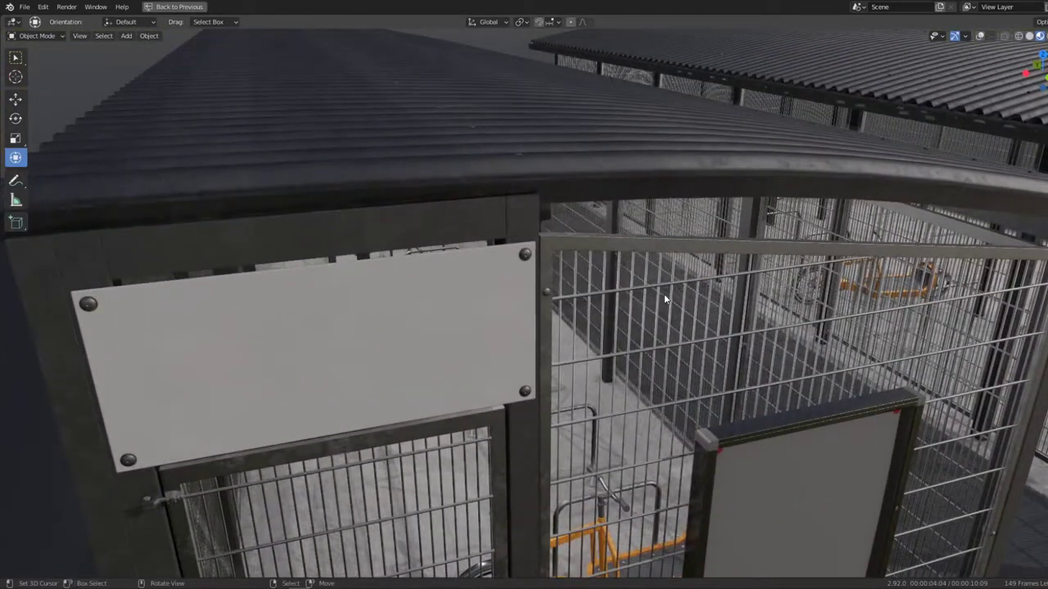
pyautogui.moveTo(664, 294); pyautogui.dragTo(668, 260, button='middle')
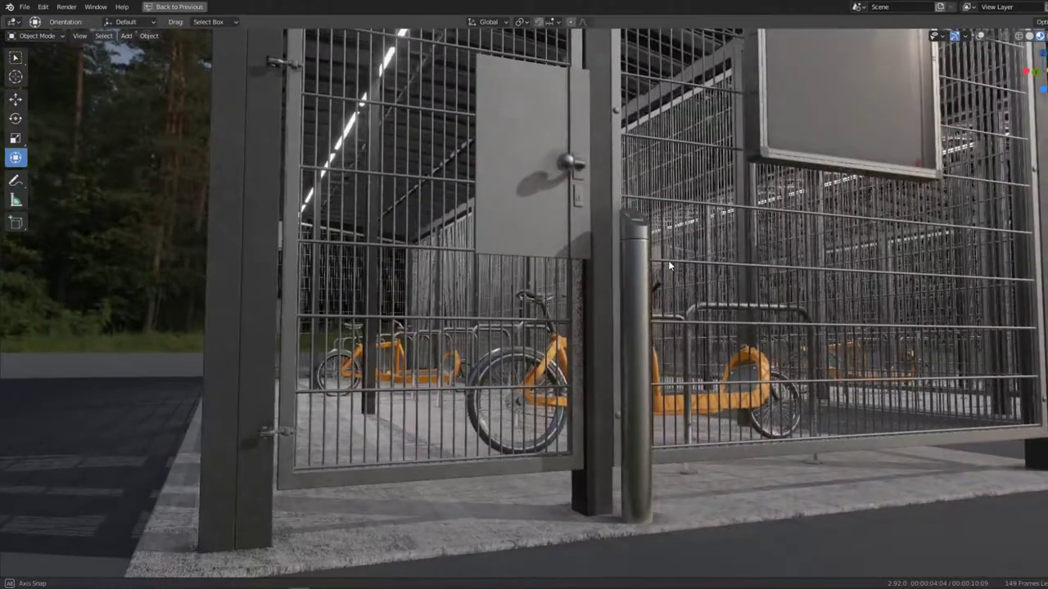
pyautogui.scroll(2, 658, 262)
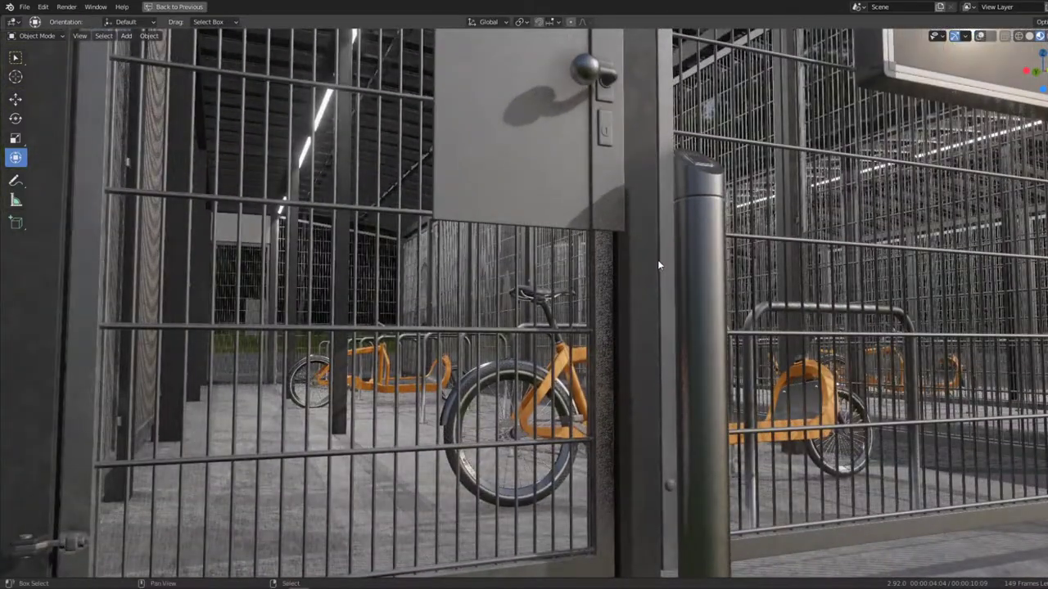
pyautogui.moveTo(657, 259)
pyautogui.mouseDown(button='middle')
pyautogui.moveTo(641, 312)
pyautogui.moveTo(555, 255)
pyautogui.mouseUp(button='middle')
pyautogui.moveTo(429, 284)
pyautogui.mouseDown(button='middle')
pyautogui.moveTo(406, 289)
pyautogui.moveTo(361, 275)
pyautogui.moveTo(468, 212)
pyautogui.moveTo(417, 249)
pyautogui.mouseUp(button='middle')
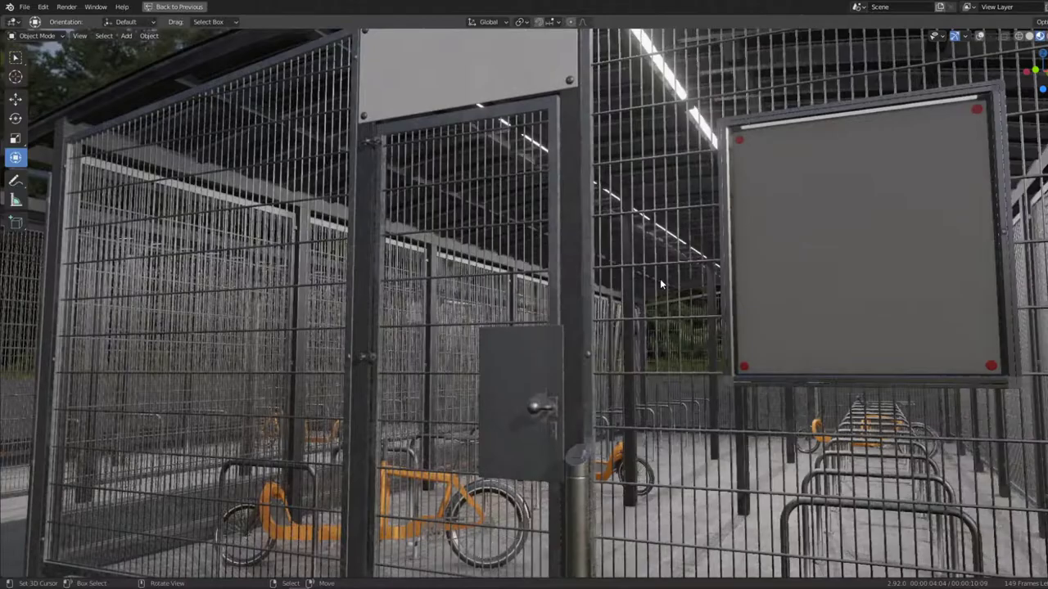
pyautogui.moveTo(656, 278)
pyautogui.mouseDown(button='middle')
pyautogui.moveTo(484, 285)
pyautogui.moveTo(575, 250)
pyautogui.moveTo(568, 209)
pyautogui.moveTo(588, 286)
pyautogui.moveTo(527, 289)
pyautogui.moveTo(525, 254)
pyautogui.mouseUp(button='middle')
pyautogui.scroll(3, 568, 210)
pyautogui.moveTo(531, 216)
pyautogui.mouseDown(button='middle')
pyautogui.moveTo(542, 290)
pyautogui.moveTo(528, 315)
pyautogui.mouseUp(button='middle')
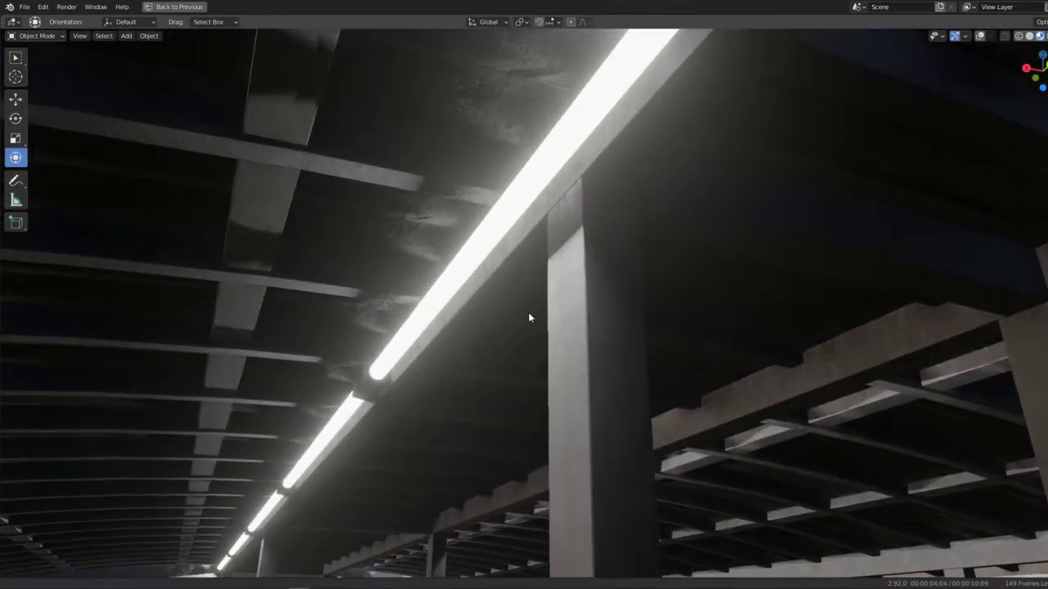
pyautogui.moveTo(445, 346)
pyautogui.mouseDown(button='middle')
pyautogui.moveTo(606, 325)
pyautogui.moveTo(606, 123)
pyautogui.mouseUp(button='middle')
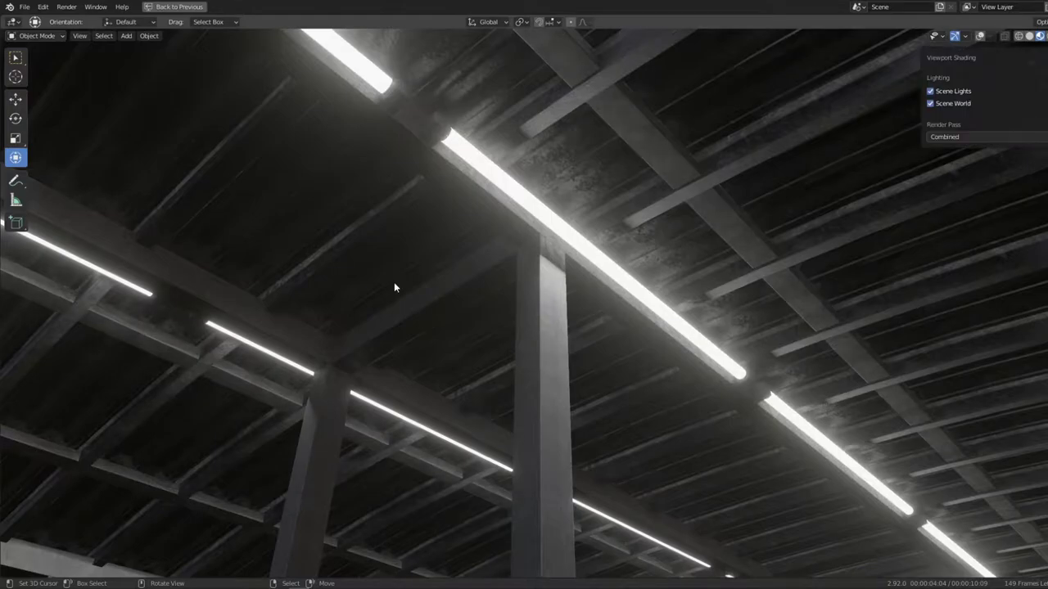
# Turn the World HDRI strength down to 0 and back the view out from under the roof
pyautogui.hotkey('ctrl', 'space')
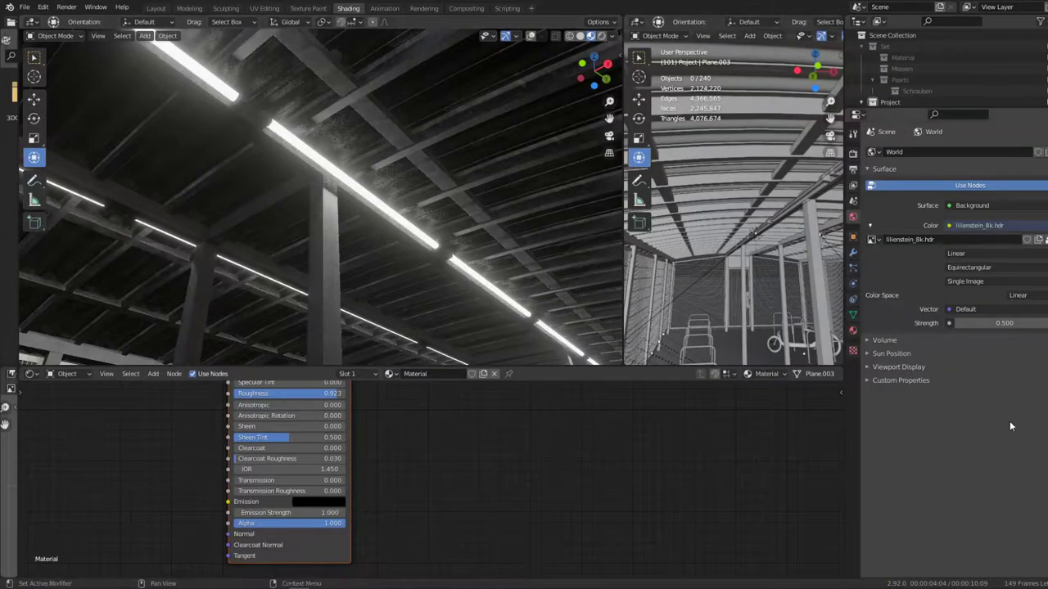
pyautogui.moveTo(1023, 323); pyautogui.dragTo(982, 323)
pyautogui.hotkey('ctrl', 'space')
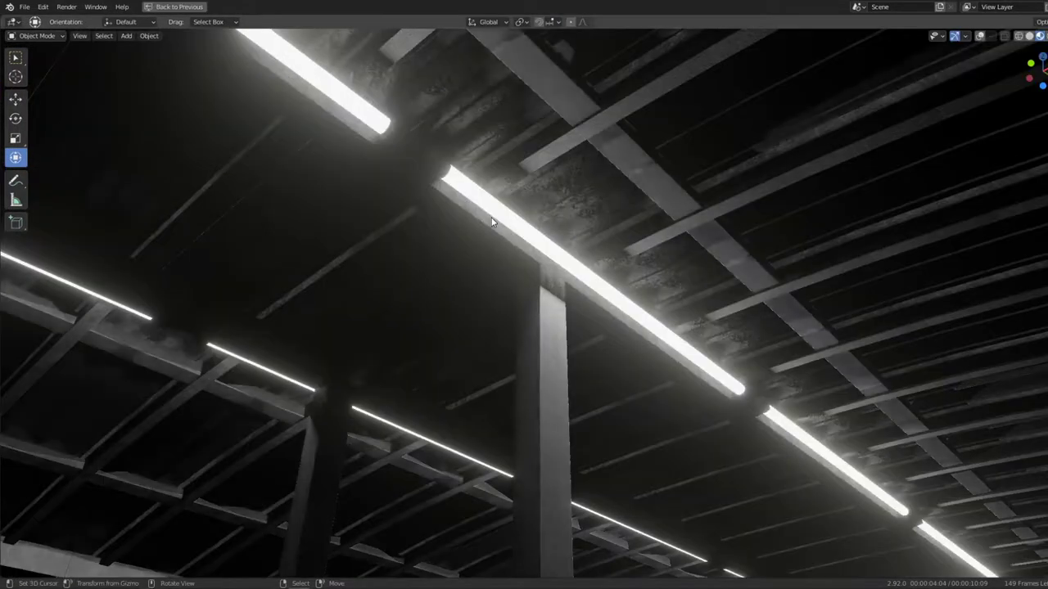
pyautogui.scroll(-5, 478, 260)
pyautogui.moveTo(456, 311)
pyautogui.mouseDown(button='middle')
pyautogui.moveTo(366, 309)
pyautogui.moveTo(573, 253)
pyautogui.moveTo(537, 231)
pyautogui.moveTo(511, 292)
pyautogui.moveTo(476, 301)
pyautogui.moveTo(609, 292)
pyautogui.moveTo(594, 325)
pyautogui.moveTo(628, 335)
pyautogui.moveTo(618, 345)
pyautogui.moveTo(848, 145)
pyautogui.mouseUp(button='middle')
pyautogui.scroll(-4, 538, 232)
pyautogui.scroll(-4, 627, 336)
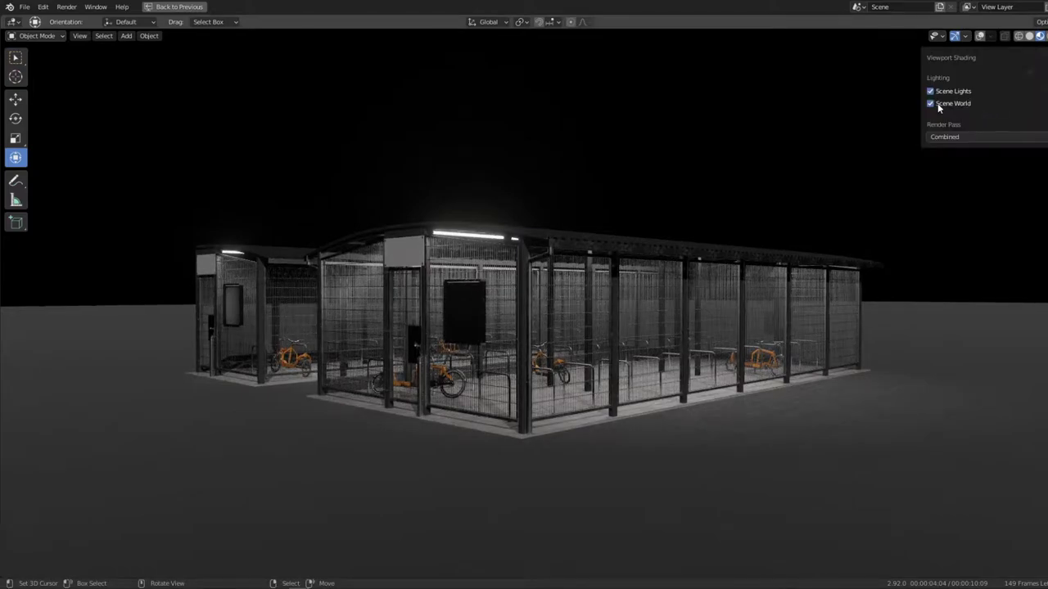
# Light the viewport preview with the built-in HDRI instead of Scene World, strength 0.981
pyautogui.click(938, 103)
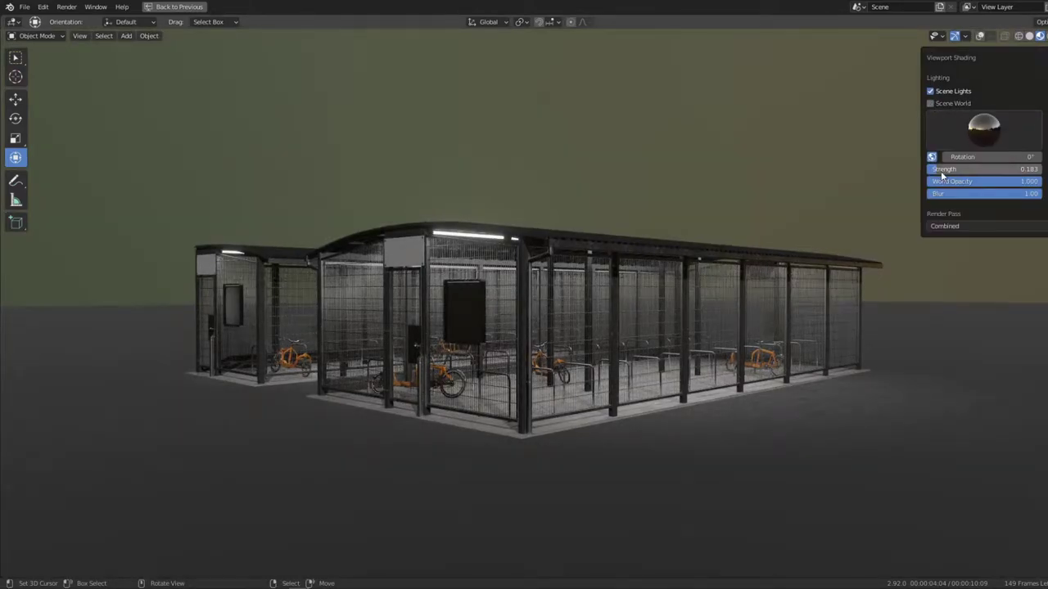
pyautogui.moveTo(943, 170); pyautogui.dragTo(983, 169)
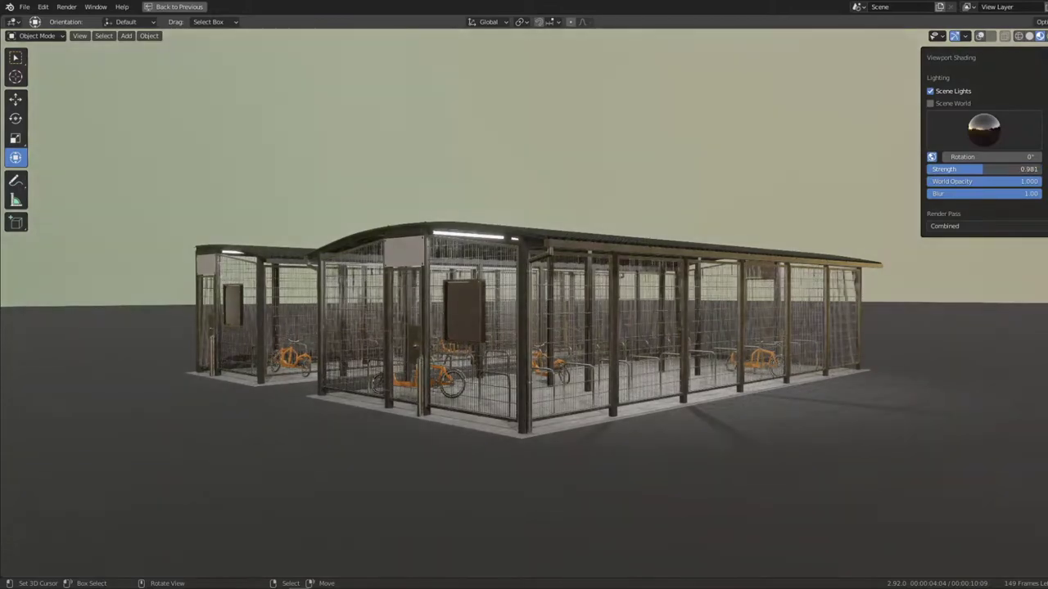
pyautogui.moveTo(652, 200)
pyautogui.mouseDown(button='middle')
pyautogui.moveTo(509, 203)
pyautogui.moveTo(552, 256)
pyautogui.mouseUp(button='middle')
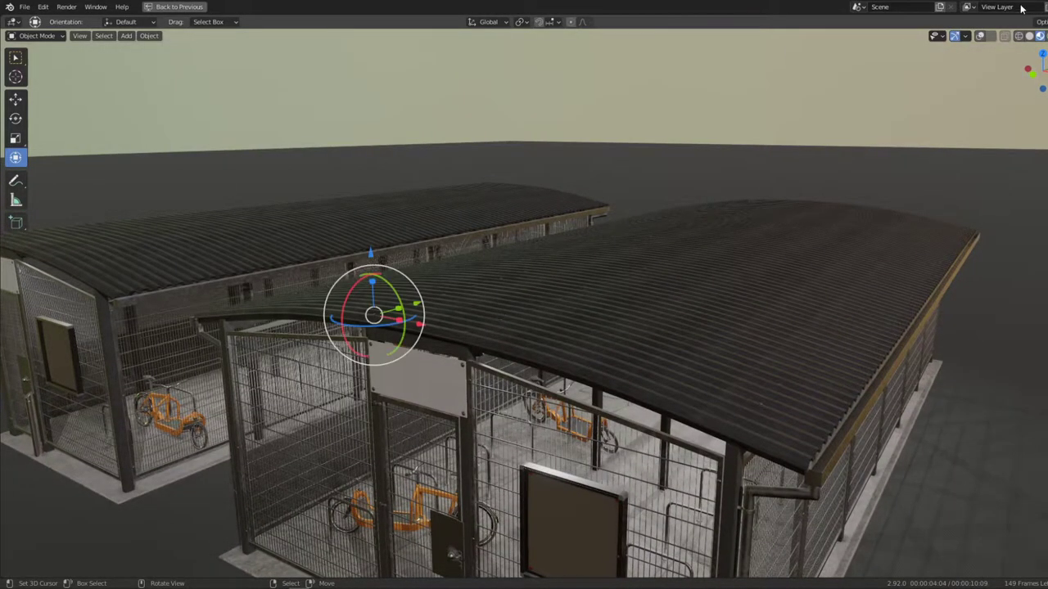
# Show viewport overlays and scene statistics, then move in over the right roof's screws
pyautogui.click(981, 37)
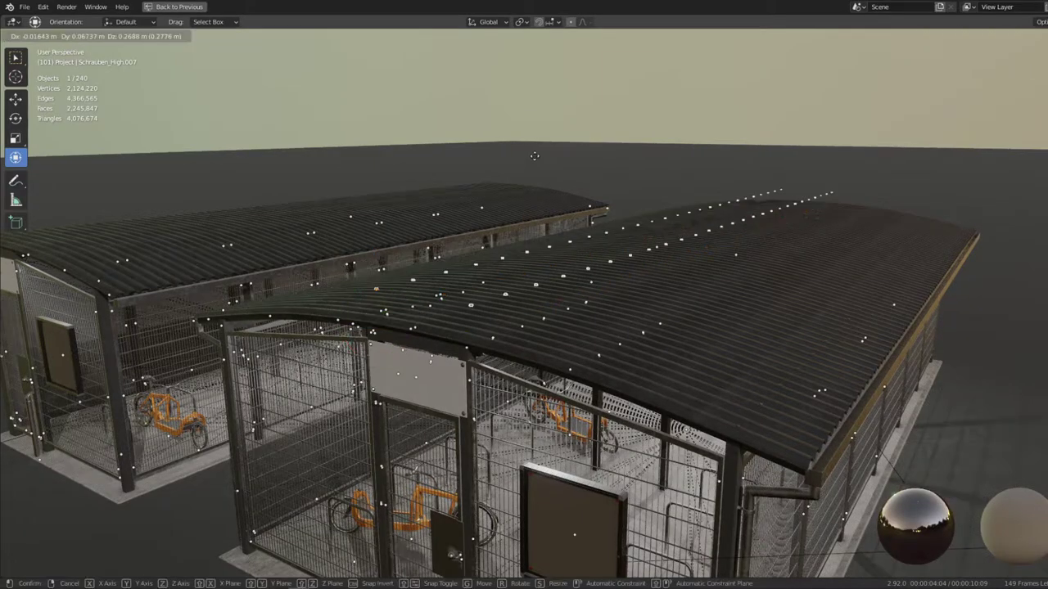
pyautogui.rightClick(544, 140)
pyautogui.scroll(-5, 759, 428)
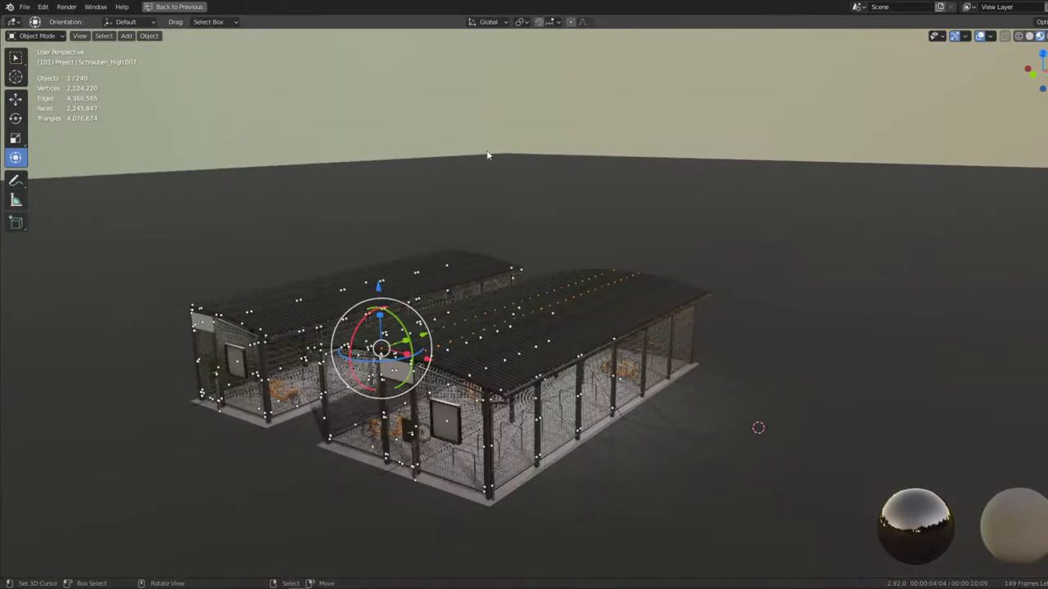
pyautogui.scroll(6, 459, 199)
pyautogui.scroll(4, 459, 199)
pyautogui.moveTo(508, 139); pyautogui.dragTo(708, 268, button='middle')
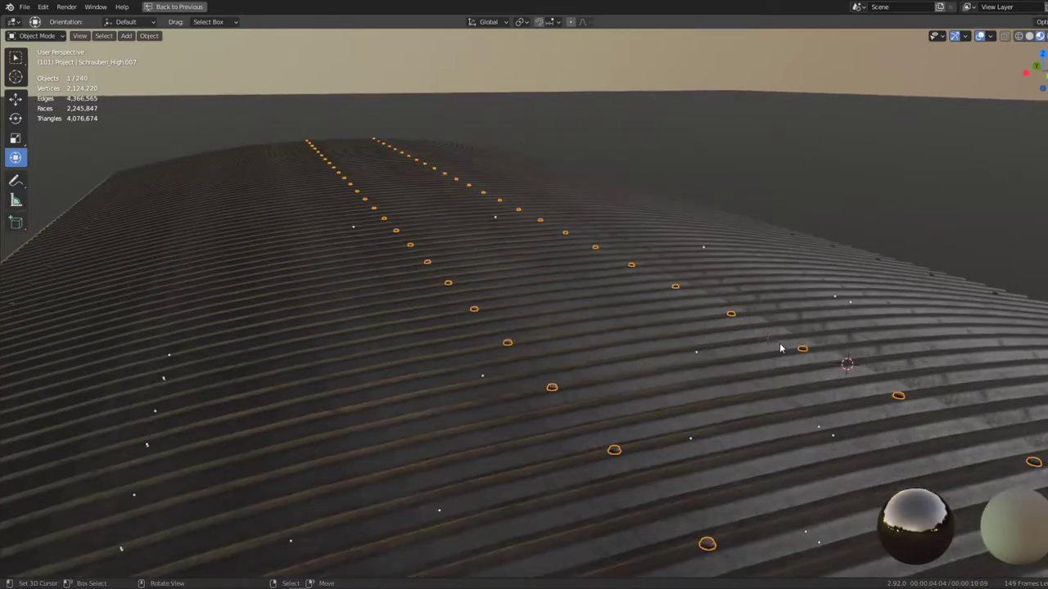
# Frame a screw head in Edit Mode, then return to Object Mode for a low side view
pyautogui.press('Tab')
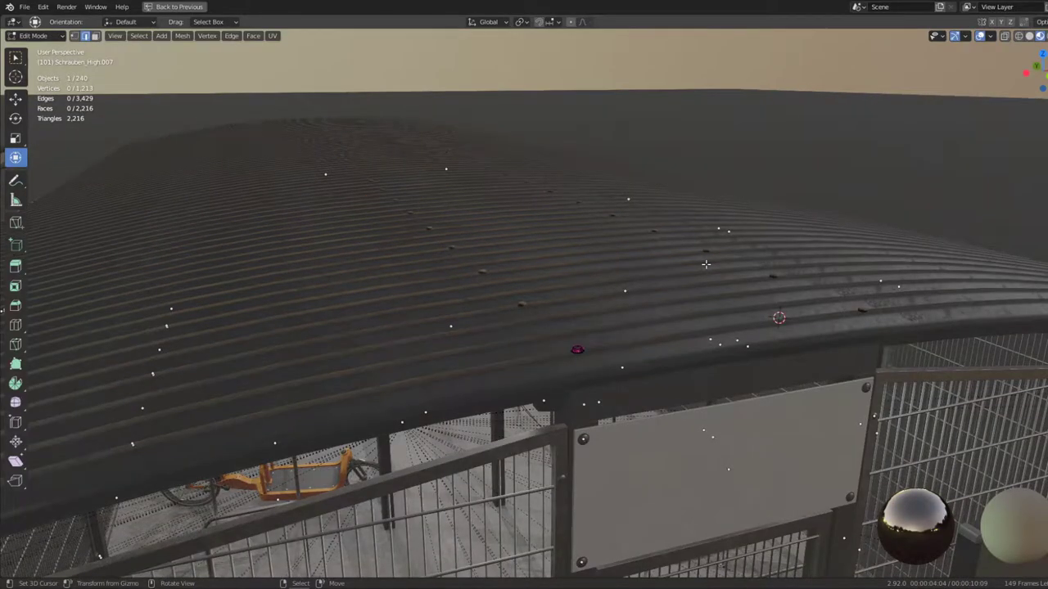
pyautogui.press('KP_Decimal')
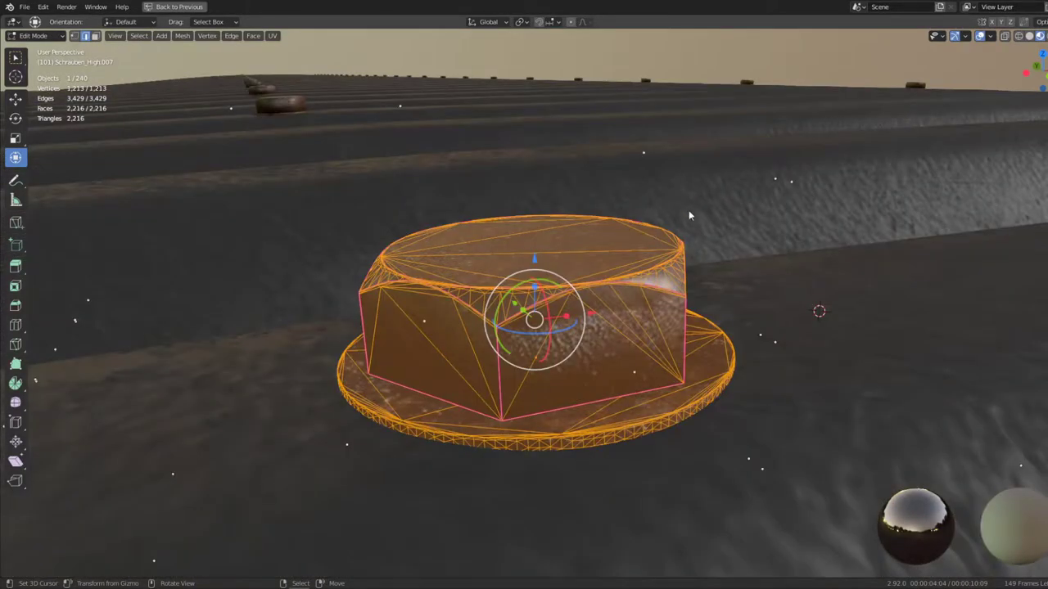
pyautogui.press('Tab')
pyautogui.scroll(-2, 597, 242)
pyautogui.moveTo(597, 242)
pyautogui.mouseDown(button='middle')
pyautogui.moveTo(605, 224)
pyautogui.moveTo(457, 202)
pyautogui.moveTo(584, 251)
pyautogui.moveTo(671, 264)
pyautogui.moveTo(614, 283)
pyautogui.moveTo(808, 349)
pyautogui.moveTo(690, 342)
pyautogui.moveTo(630, 317)
pyautogui.moveTo(631, 254)
pyautogui.moveTo(678, 375)
pyautogui.moveTo(633, 375)
pyautogui.mouseUp(button='middle')
# Delete the corrugated roof sheet from the near shelter to expose its frame
pyautogui.click(456, 197)
pyautogui.scroll(-3, 456, 201)
pyautogui.scroll(-2, 670, 264)
pyautogui.click(670, 263)
pyautogui.press('Delete')
pyautogui.scroll(-2, 632, 263)
pyautogui.scroll(2, 597, 294)
pyautogui.click(692, 360)
pyautogui.scroll(-4, 692, 361)
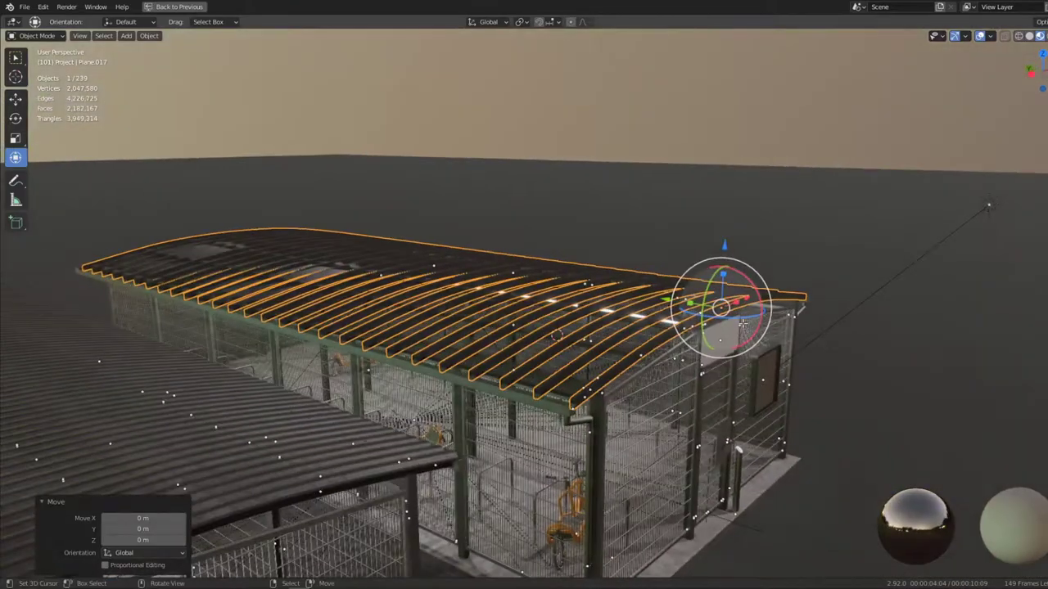
pyautogui.press('Tab')
pyautogui.scroll(1, 633, 376)
pyautogui.press('g')
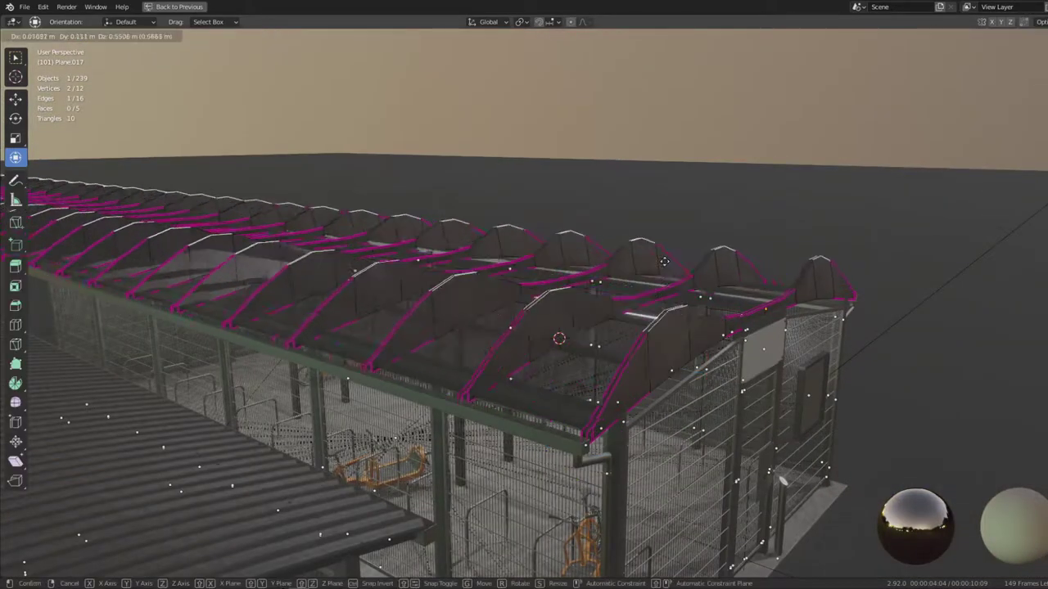
pyautogui.press('Escape')
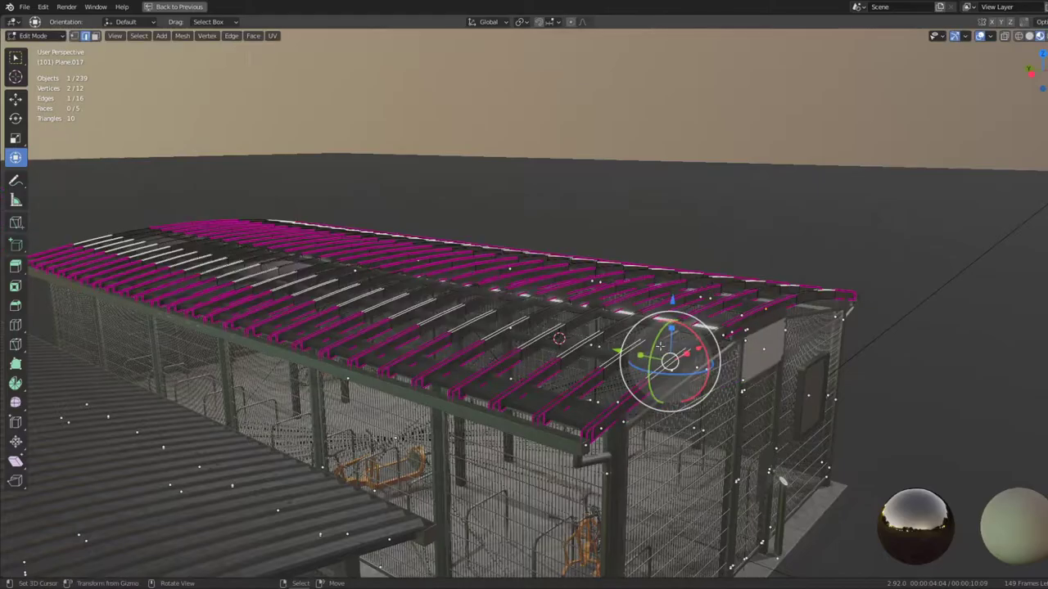
pyautogui.moveTo(559, 338)
pyautogui.mouseDown(button='middle')
pyautogui.moveTo(645, 309)
pyautogui.moveTo(434, 308)
pyautogui.moveTo(634, 326)
pyautogui.moveTo(565, 332)
pyautogui.moveTo(772, 320)
pyautogui.moveTo(721, 318)
pyautogui.mouseUp(button='middle')
pyautogui.press('Tab')
pyautogui.hotkey('ctrl', 'alt', 'space')
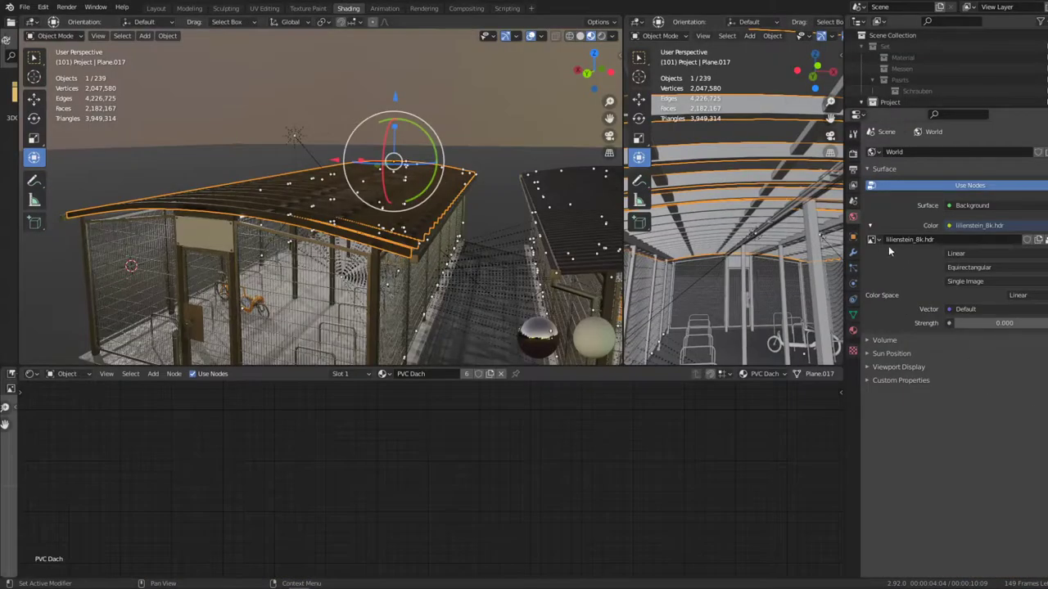
pyautogui.click(853, 253)
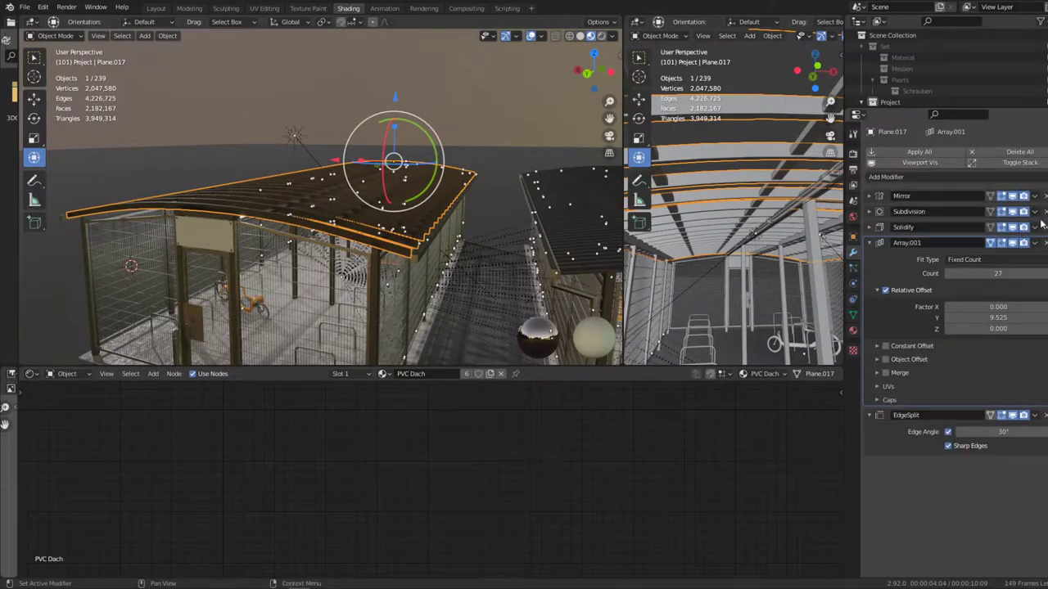
pyautogui.click(870, 244)
pyautogui.click(1013, 243)
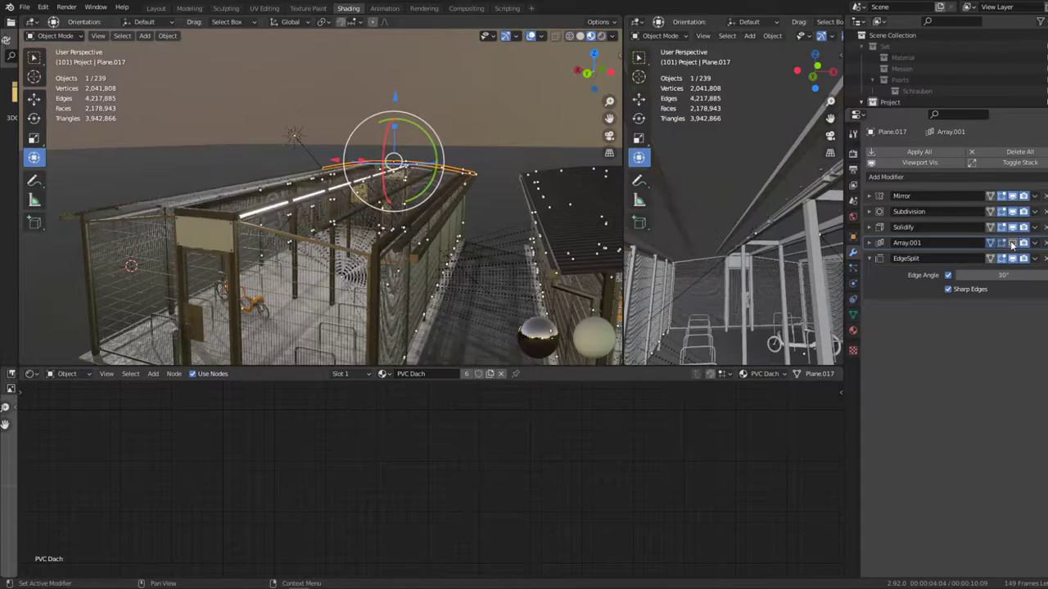
pyautogui.click(1013, 243)
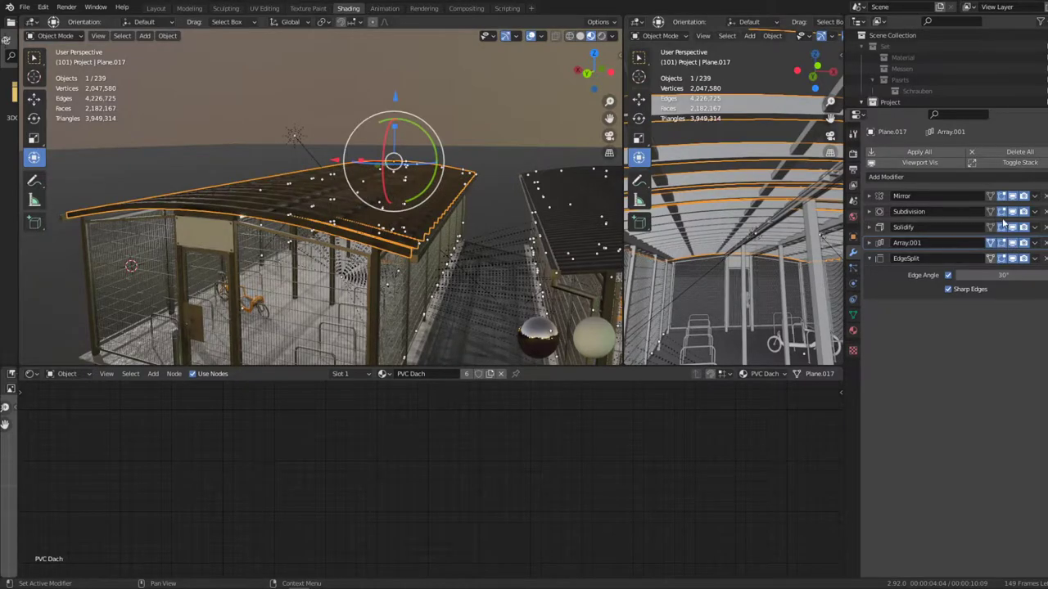
pyautogui.hotkey('ctrl', 'space')
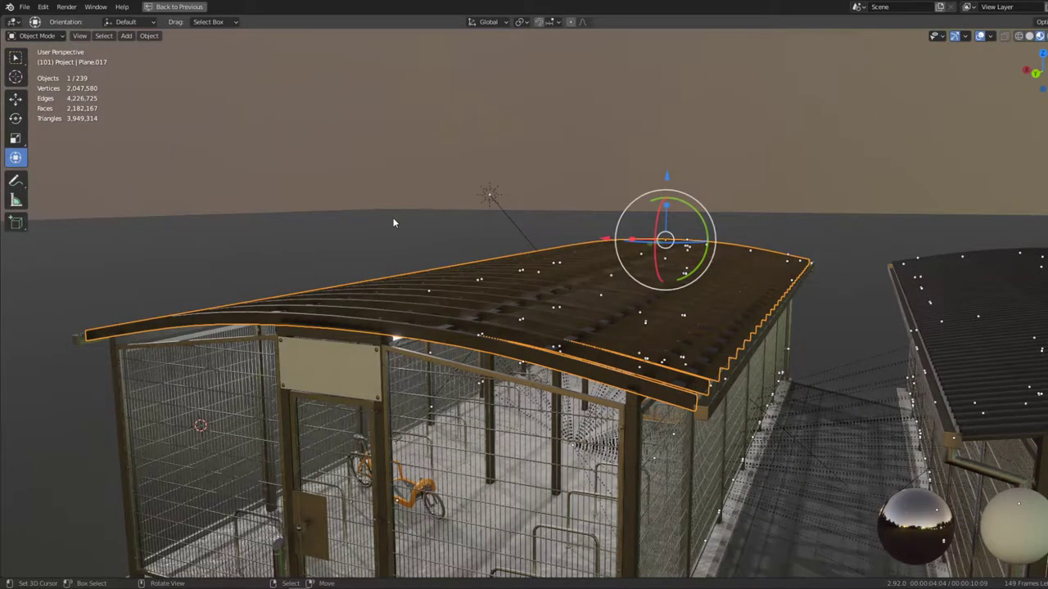
# Move the selected horizontal rails onto the cage's fence panels
pyautogui.moveTo(371, 227)
pyautogui.mouseDown(button='middle')
pyautogui.moveTo(618, 213)
pyautogui.moveTo(665, 310)
pyautogui.mouseUp(button='middle')
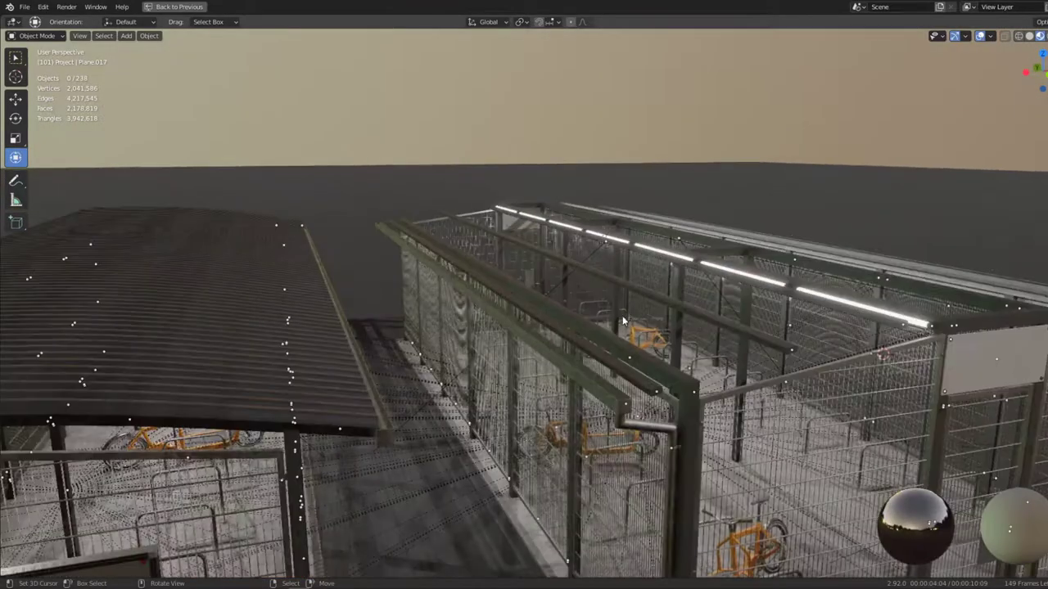
pyautogui.press('g')
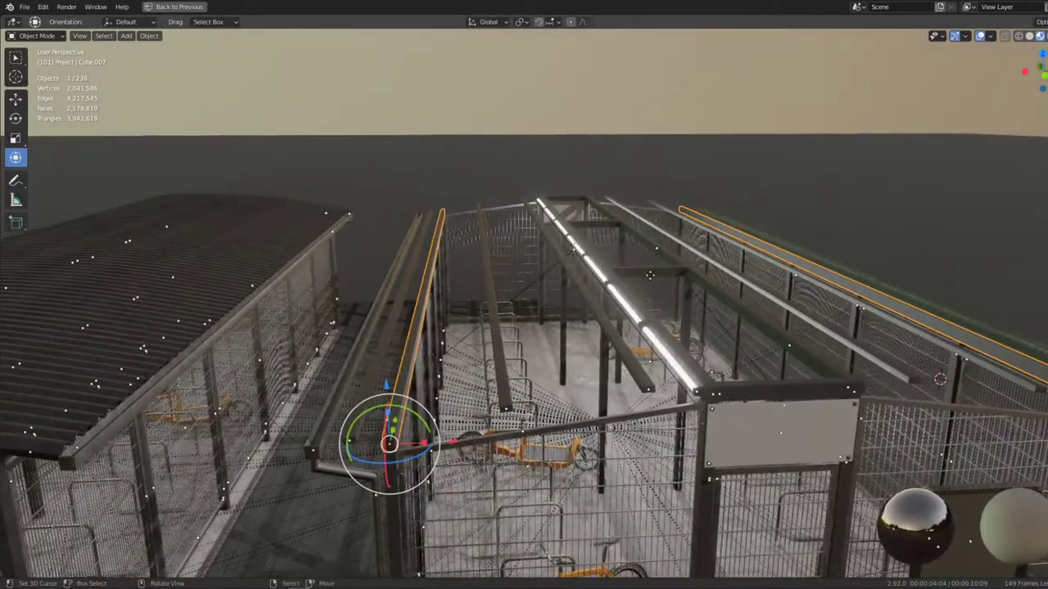
pyautogui.click(494, 285)
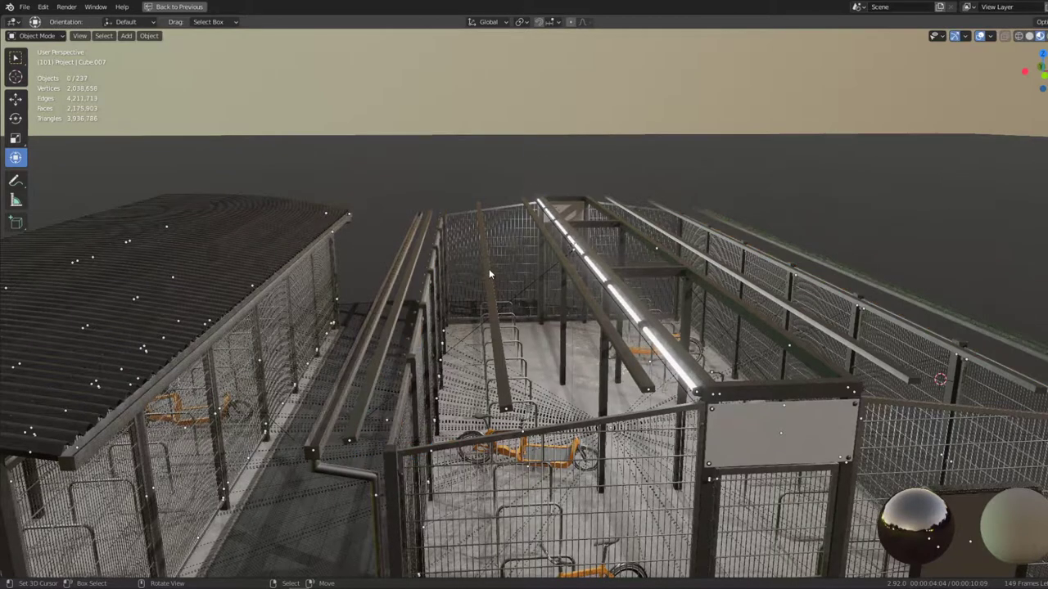
pyautogui.click(638, 314)
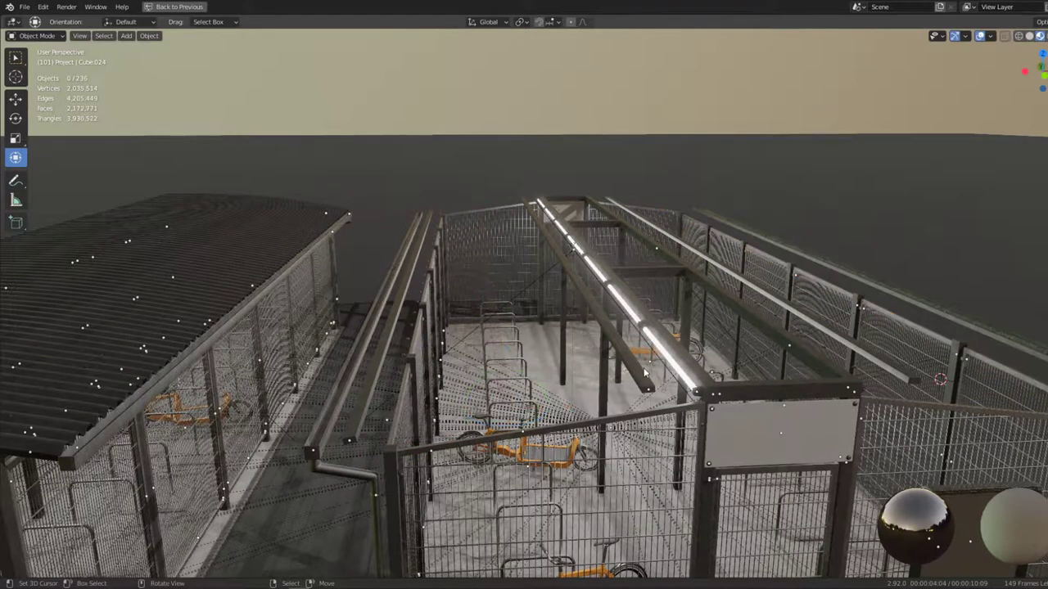
# Delete the stray rail and zoom out to check the fence
pyautogui.press('g')
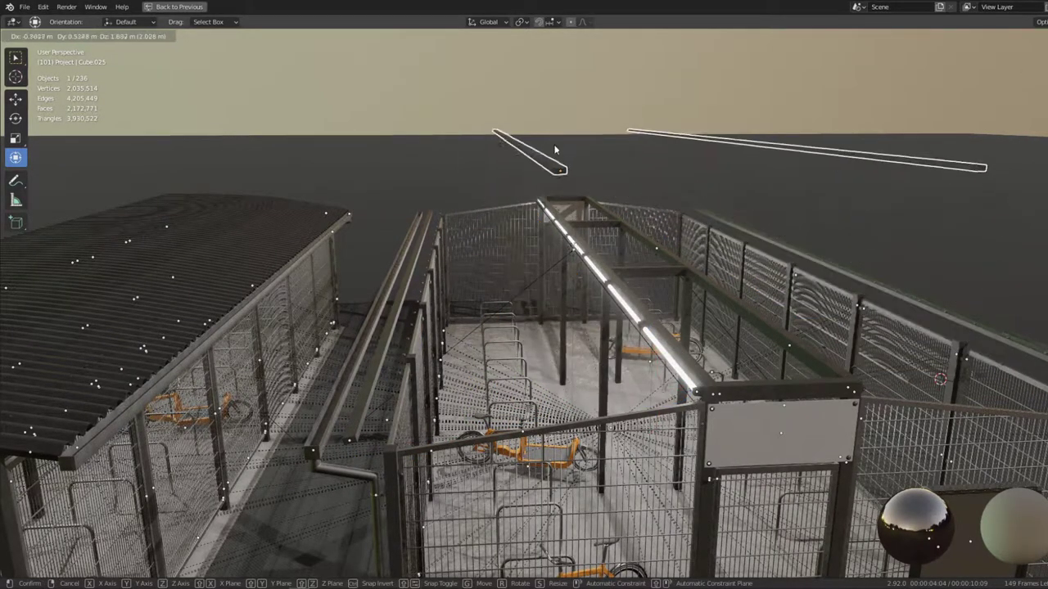
pyautogui.press('Escape')
pyautogui.press('Delete')
pyautogui.scroll(3, 726, 271)
pyautogui.scroll(3, 658, 262)
pyautogui.scroll(3, 563, 284)
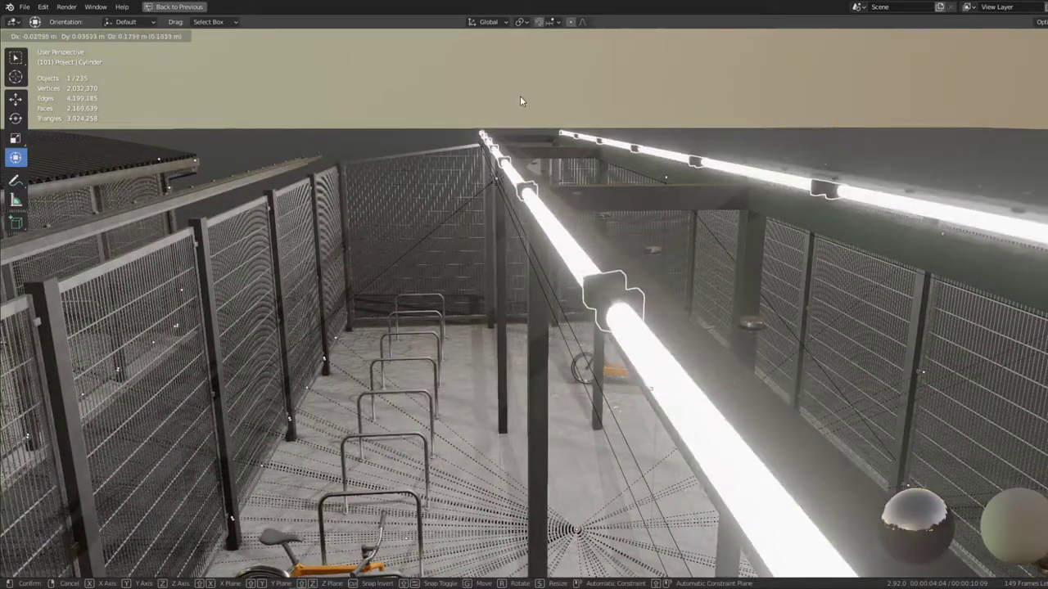
pyautogui.click(522, 123)
pyautogui.scroll(-5, 529, 181)
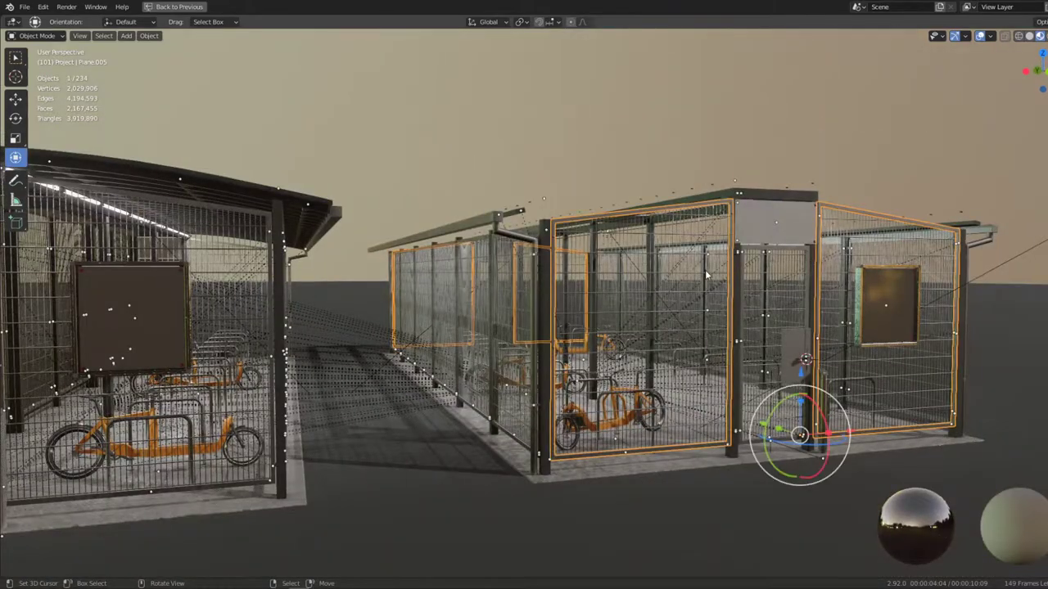
pyautogui.click(705, 270)
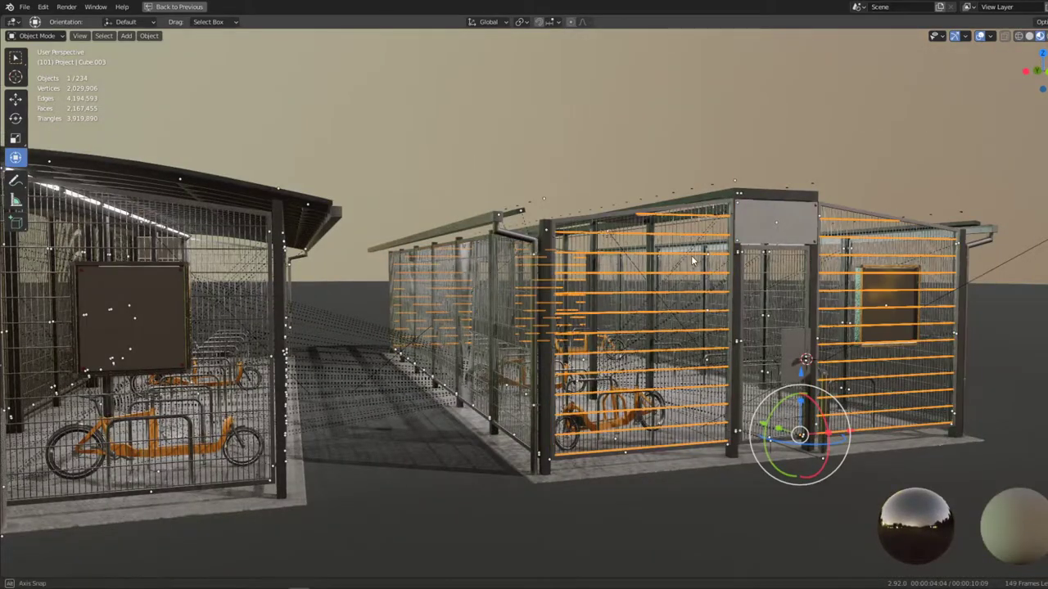
pyautogui.press('Delete')
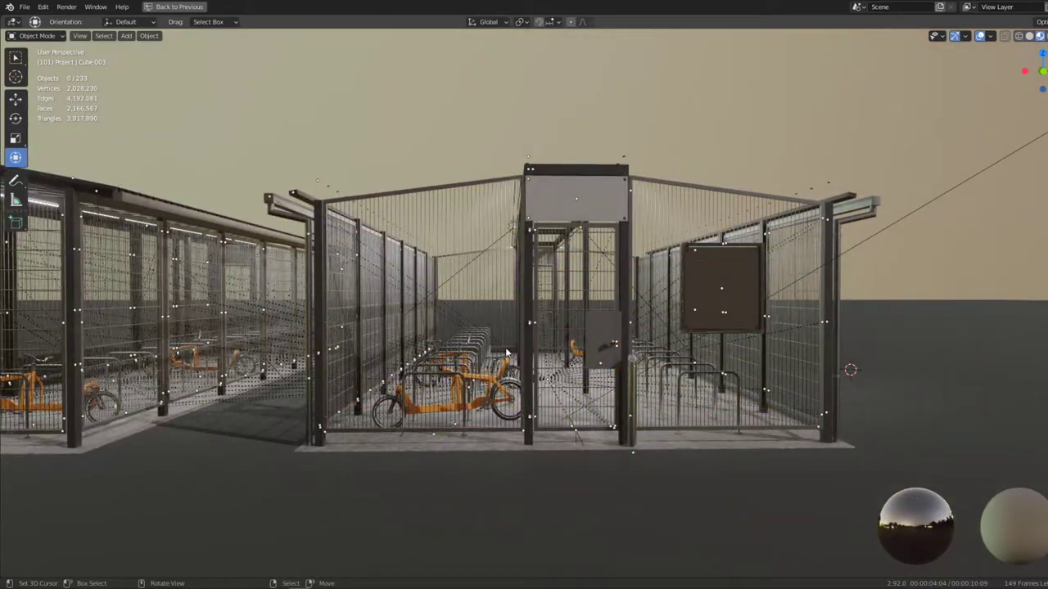
pyautogui.click(506, 352)
pyautogui.scroll(5, 506, 347)
pyautogui.scroll(-10, 505, 347)
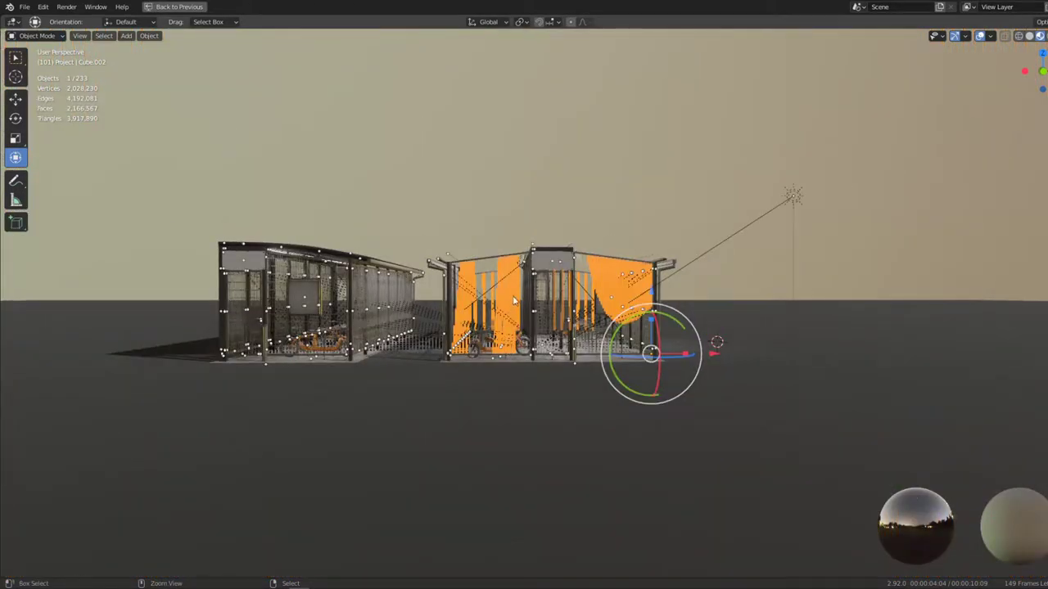
pyautogui.scroll(8, 514, 301)
pyautogui.scroll(-3, 557, 182)
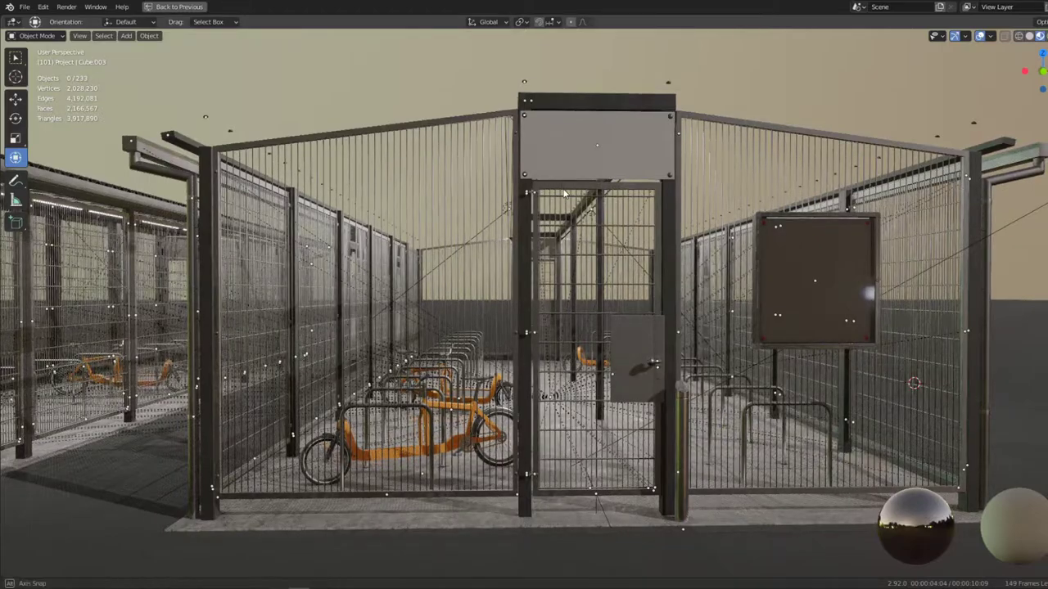
pyautogui.moveTo(563, 194); pyautogui.dragTo(562, 194, button='middle')
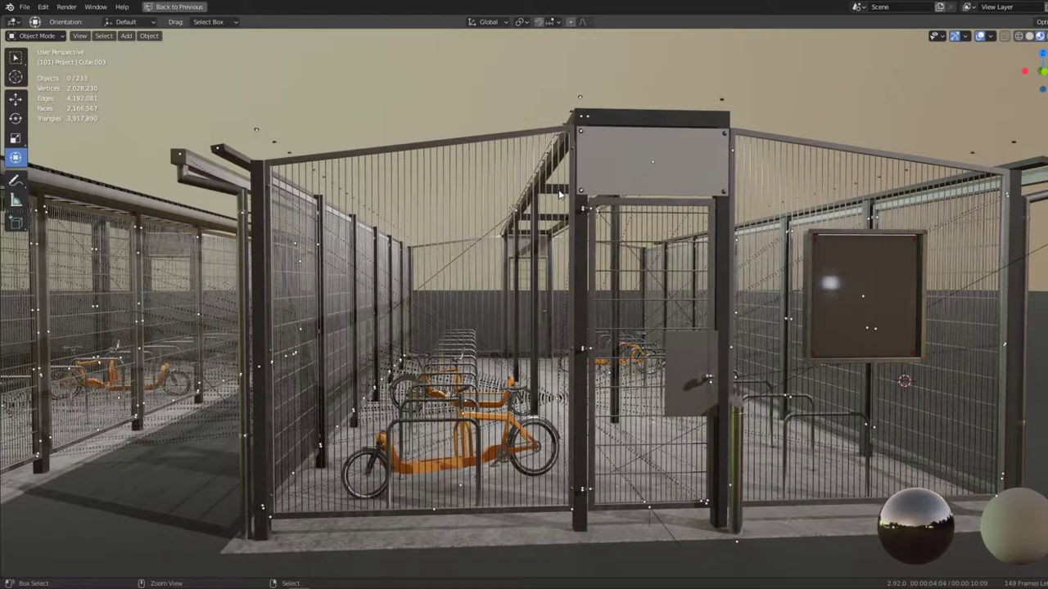
pyautogui.hotkey('ctrl', 'v')
pyautogui.scroll(-5, 573, 237)
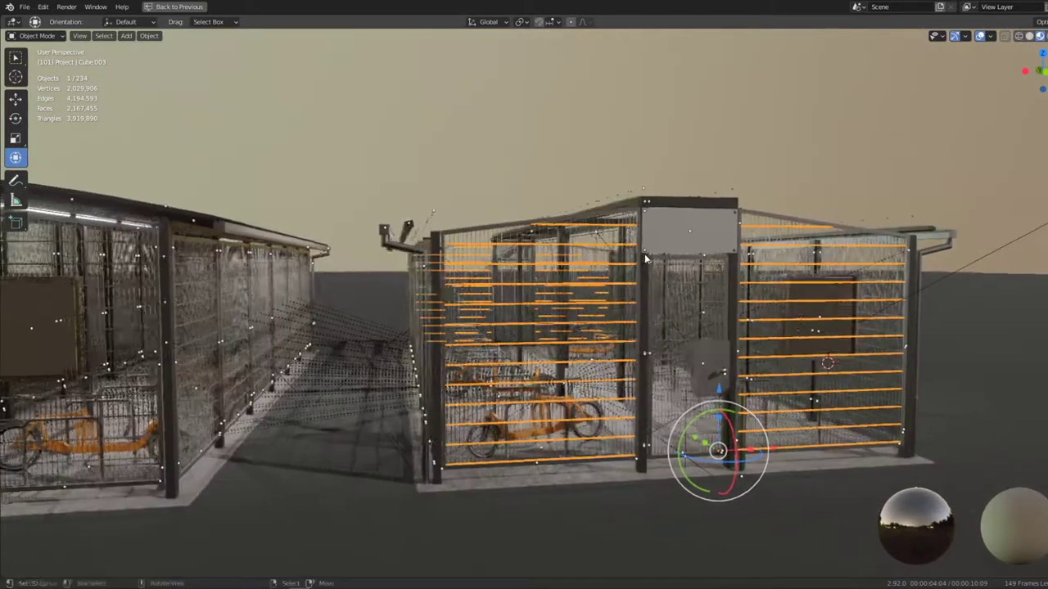
pyautogui.scroll(8, 642, 259)
pyautogui.hotkey('alt', 'a')
pyautogui.scroll(3, 641, 259)
pyautogui.scroll(3, 640, 250)
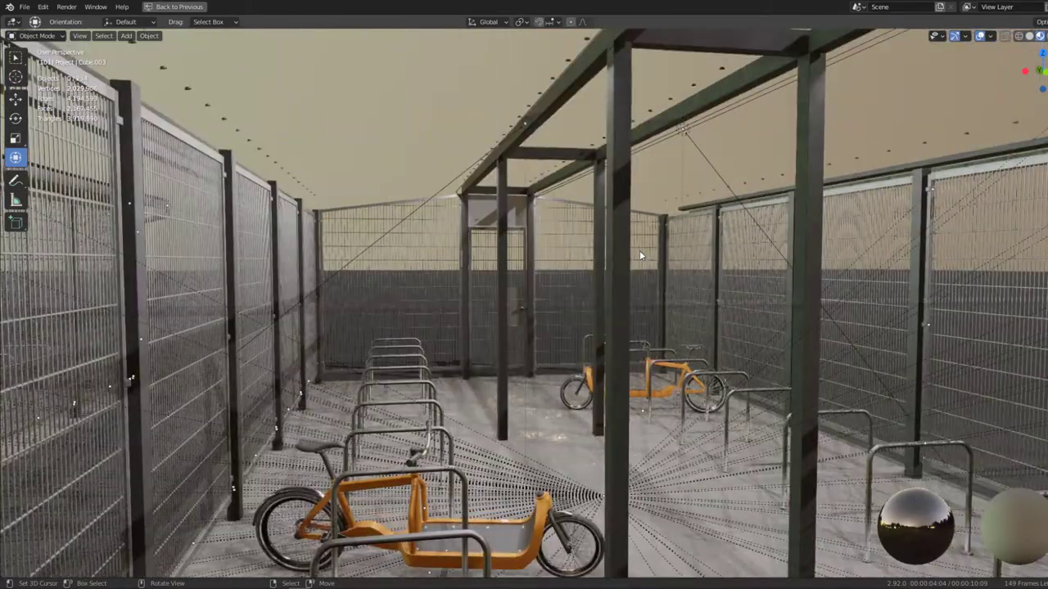
pyautogui.scroll(-3, 639, 251)
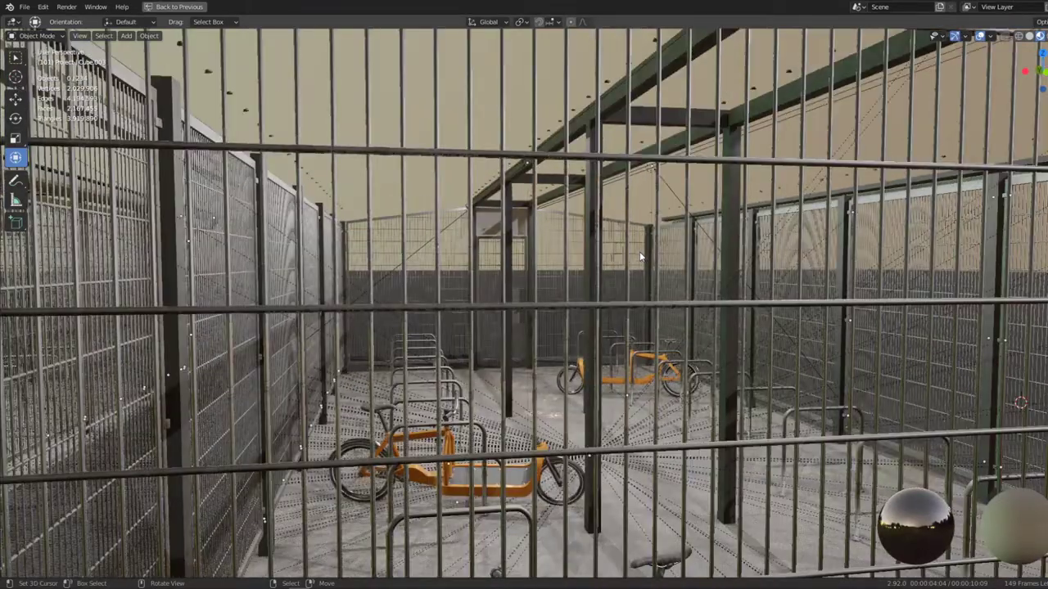
pyautogui.click(842, 305)
pyautogui.scroll(-5, 837, 304)
pyautogui.scroll(5, 620, 281)
# Frame the selected rail bar in Edit Mode, then return to Object Mode
pyautogui.scroll(3, 619, 280)
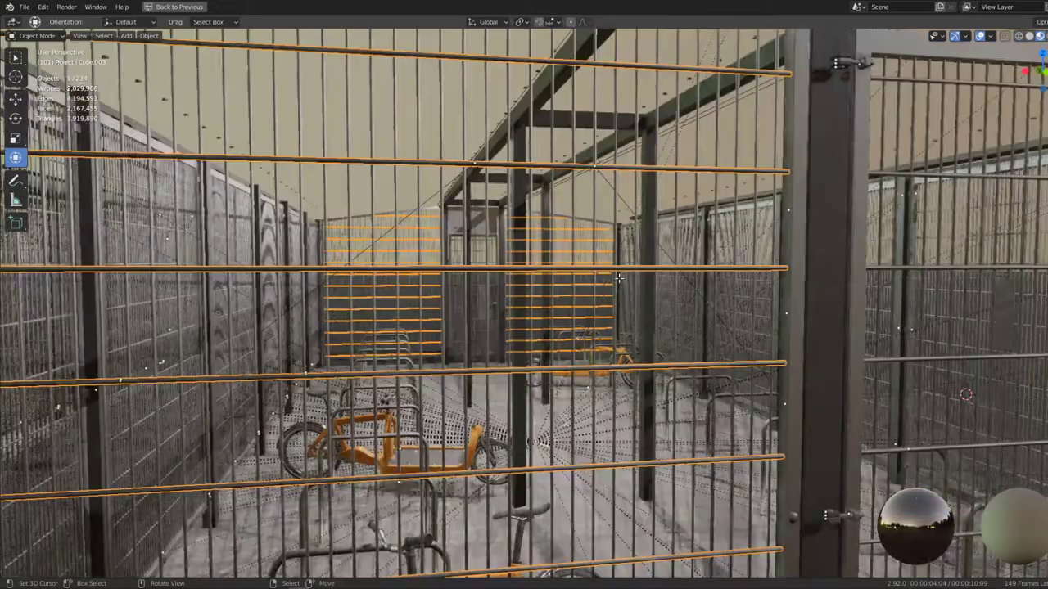
pyautogui.press('Tab')
pyautogui.press('KP_Decimal')
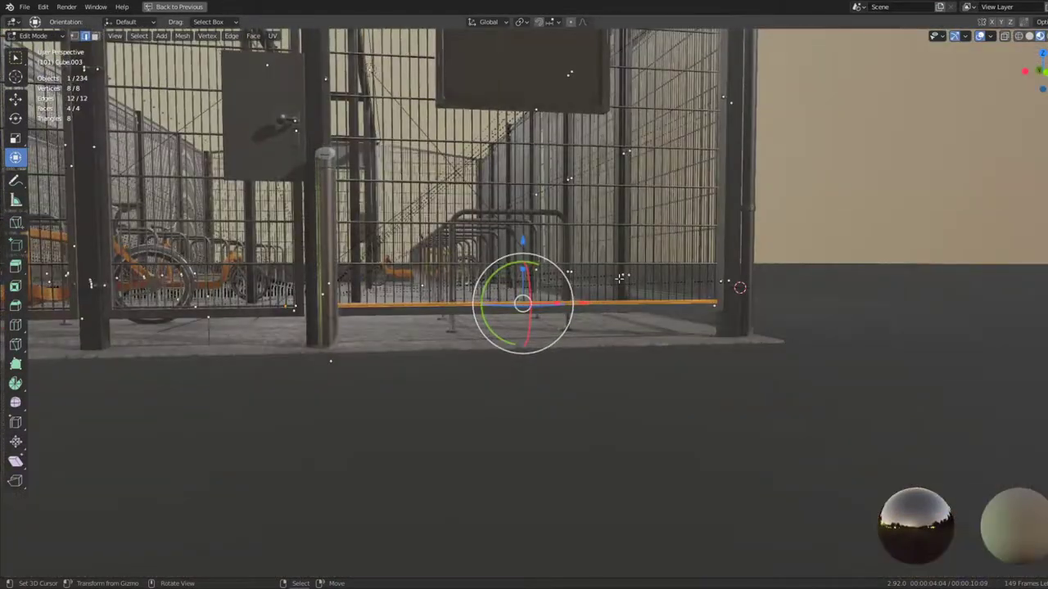
pyautogui.moveTo(619, 281); pyautogui.dragTo(422, 302, button='middle')
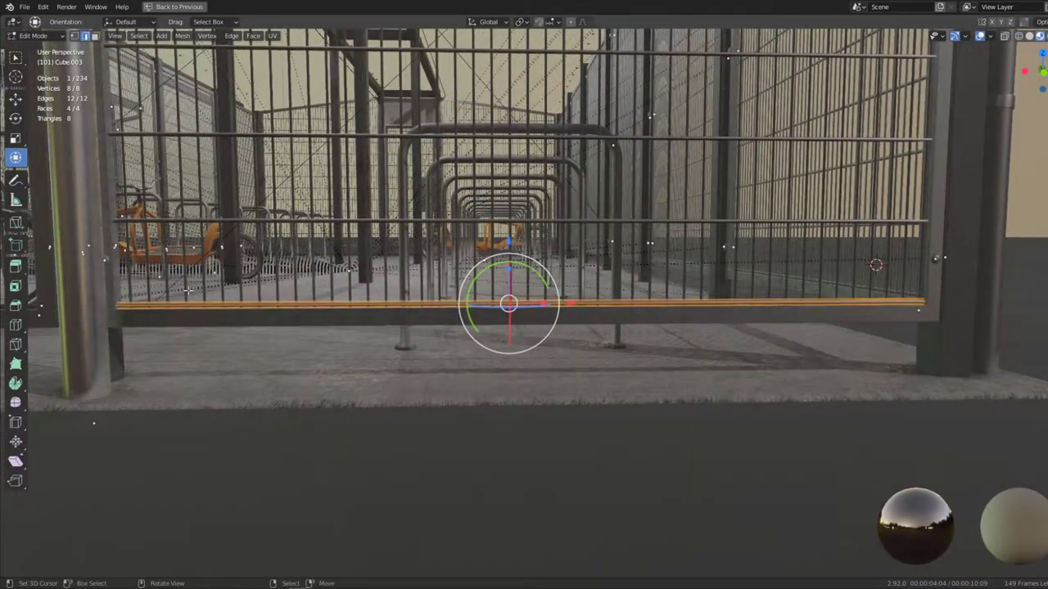
pyautogui.press('KP_Decimal')
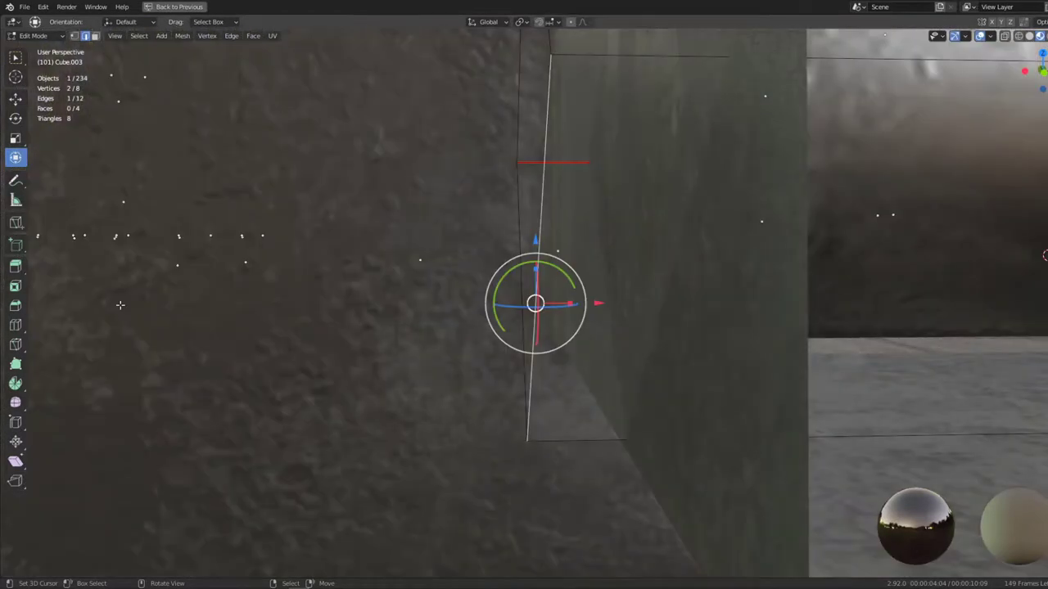
pyautogui.press('Tab')
pyautogui.moveTo(119, 280); pyautogui.dragTo(411, 229, button='middle')
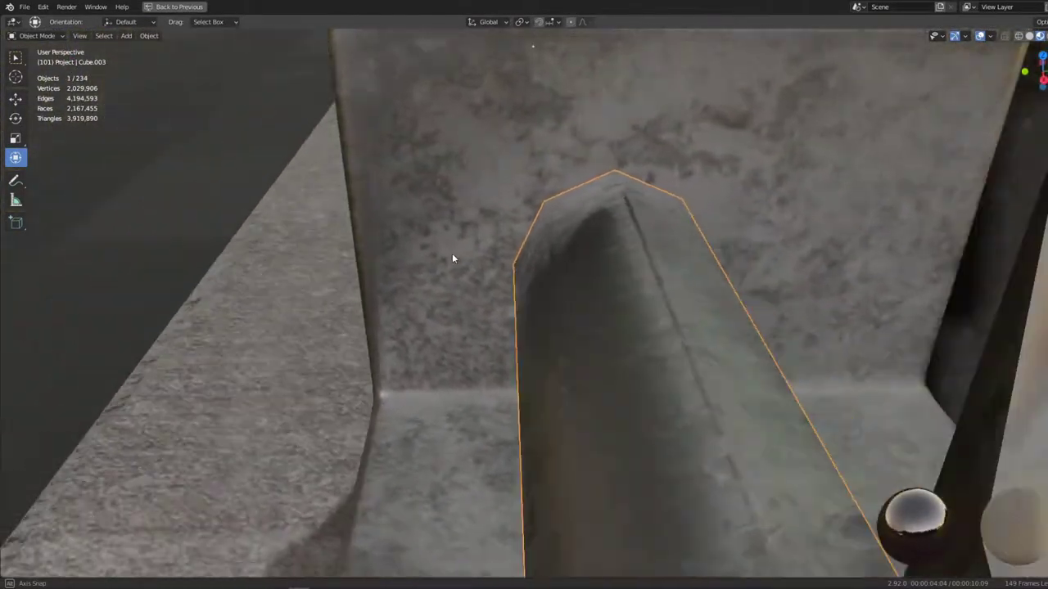
# Remove the horizontal rails from the cage fence, leaving the vertical mesh bars
pyautogui.scroll(-3, 410, 220)
pyautogui.scroll(-3, 410, 219)
pyautogui.scroll(-3, 409, 219)
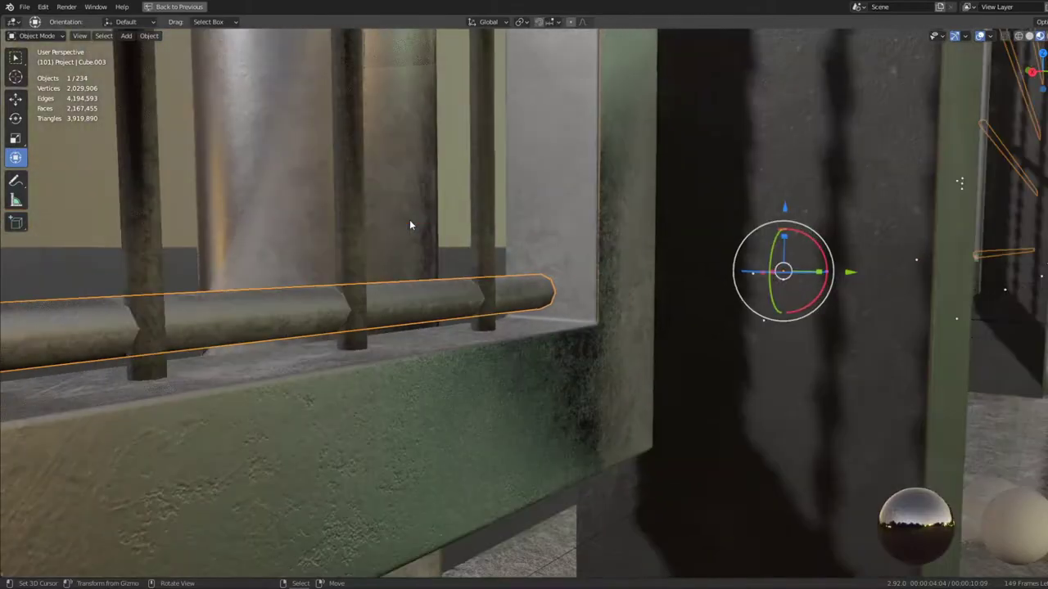
pyautogui.scroll(-2, 409, 219)
pyautogui.moveTo(409, 219)
pyautogui.mouseDown(button='middle')
pyautogui.moveTo(484, 201)
pyautogui.moveTo(519, 238)
pyautogui.mouseUp(button='middle')
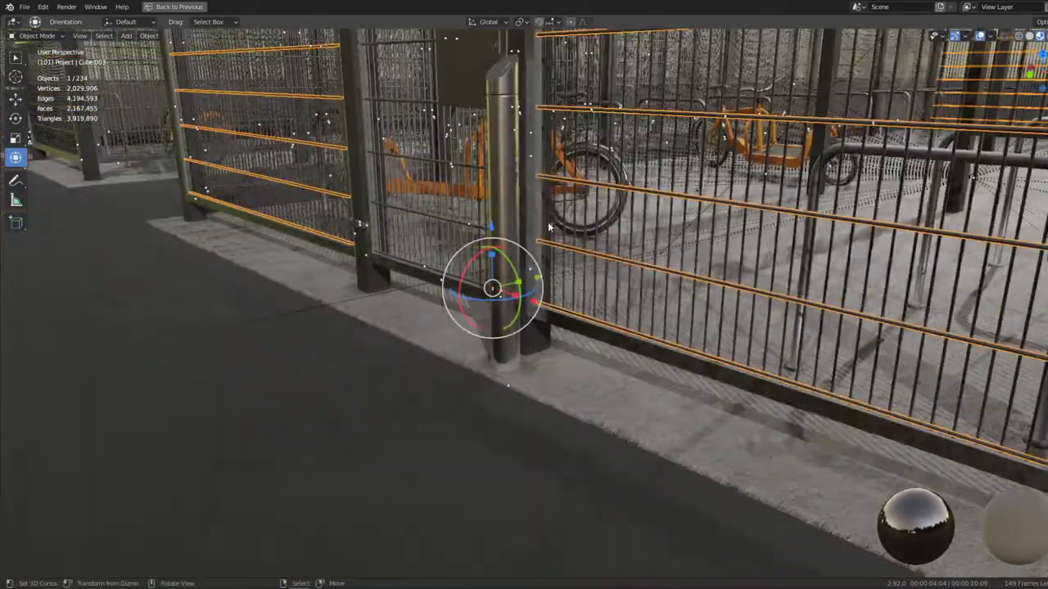
pyautogui.press('g')
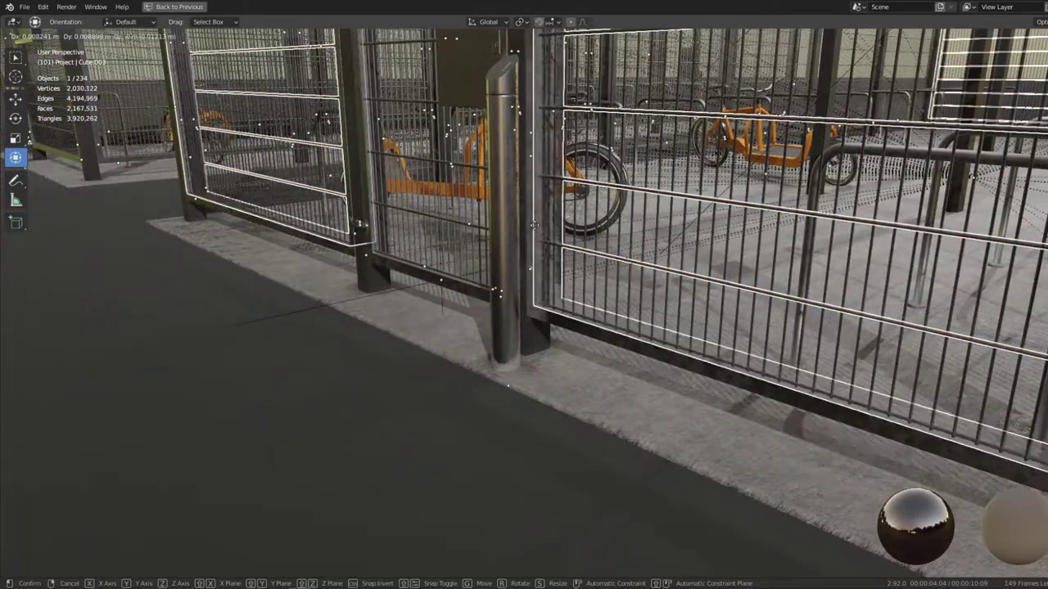
pyautogui.press('Escape')
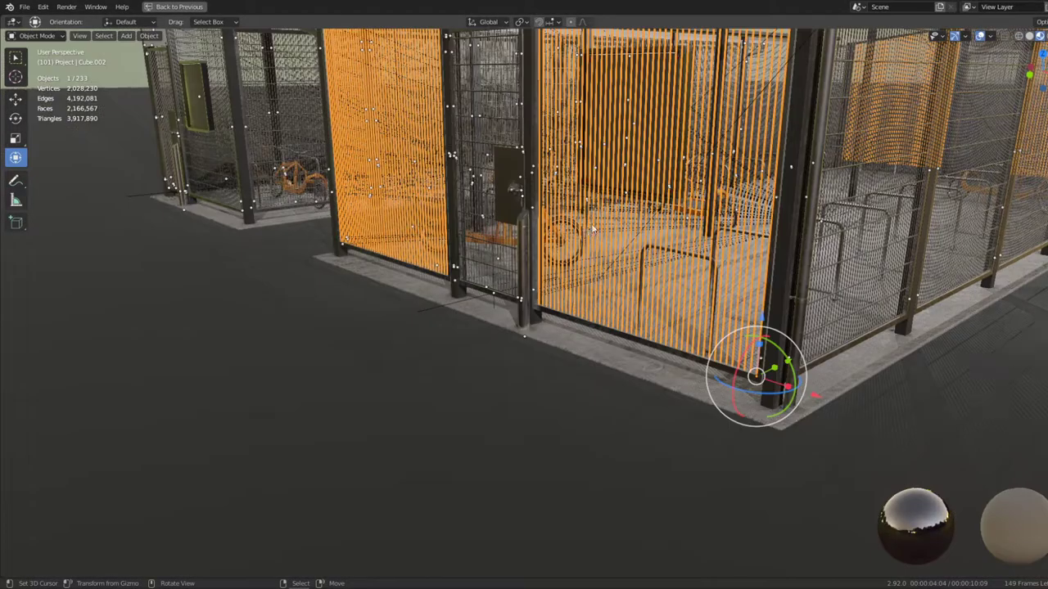
pyautogui.scroll(-5, 583, 230)
pyautogui.moveTo(584, 231); pyautogui.dragTo(564, 282, button='middle')
# Select, frame and delete the square sign board at the cage entrance
pyautogui.press('g')
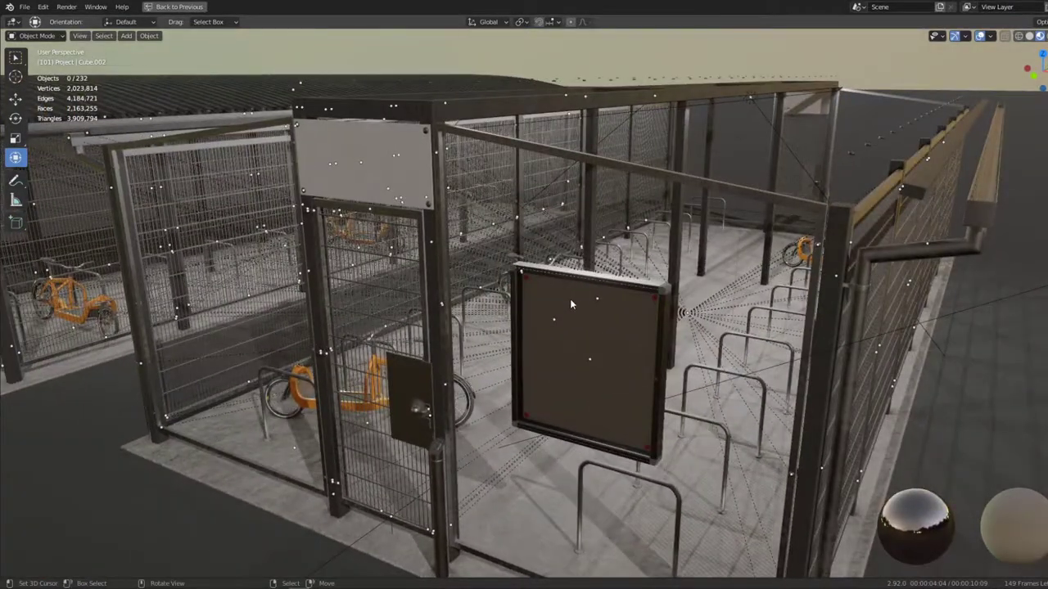
pyautogui.click(571, 303)
pyautogui.press('KP_Decimal')
pyautogui.moveTo(570, 302)
pyautogui.mouseDown(button='middle')
pyautogui.moveTo(651, 234)
pyautogui.moveTo(629, 218)
pyautogui.moveTo(901, 306)
pyautogui.moveTo(1015, 313)
pyautogui.moveTo(733, 288)
pyautogui.mouseUp(button='middle')
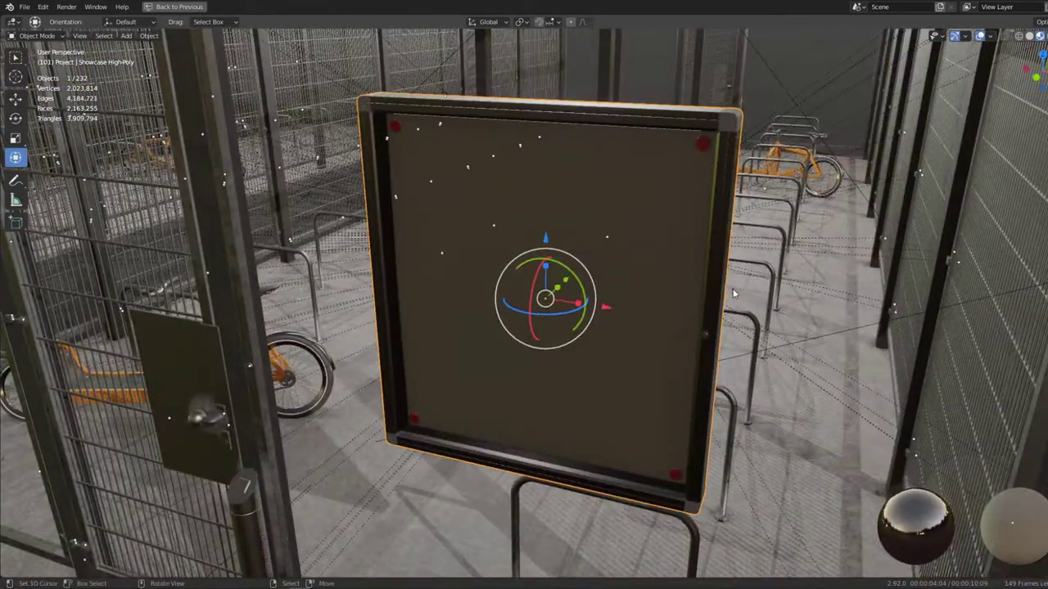
pyautogui.press('Delete')
# Orbit around the gate door and select the bollard beside it
pyautogui.scroll(-5, 564, 311)
pyautogui.moveTo(596, 272); pyautogui.dragTo(776, 265, button='middle')
pyautogui.scroll(3, 604, 345)
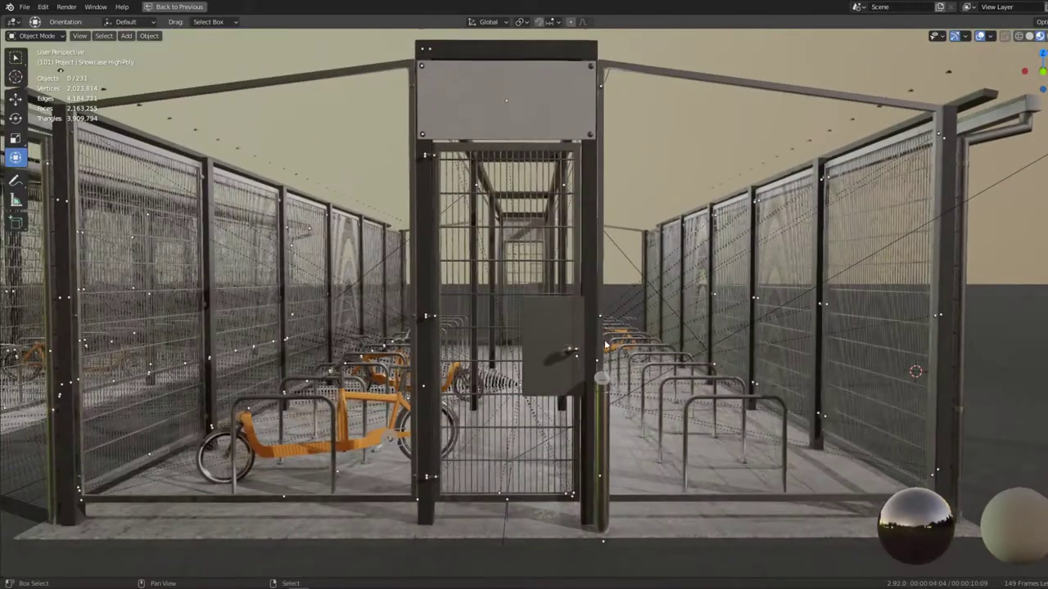
pyautogui.scroll(3, 583, 348)
pyautogui.moveTo(610, 348)
pyautogui.mouseDown(button='middle')
pyautogui.moveTo(576, 358)
pyautogui.moveTo(510, 169)
pyautogui.mouseUp(button='middle')
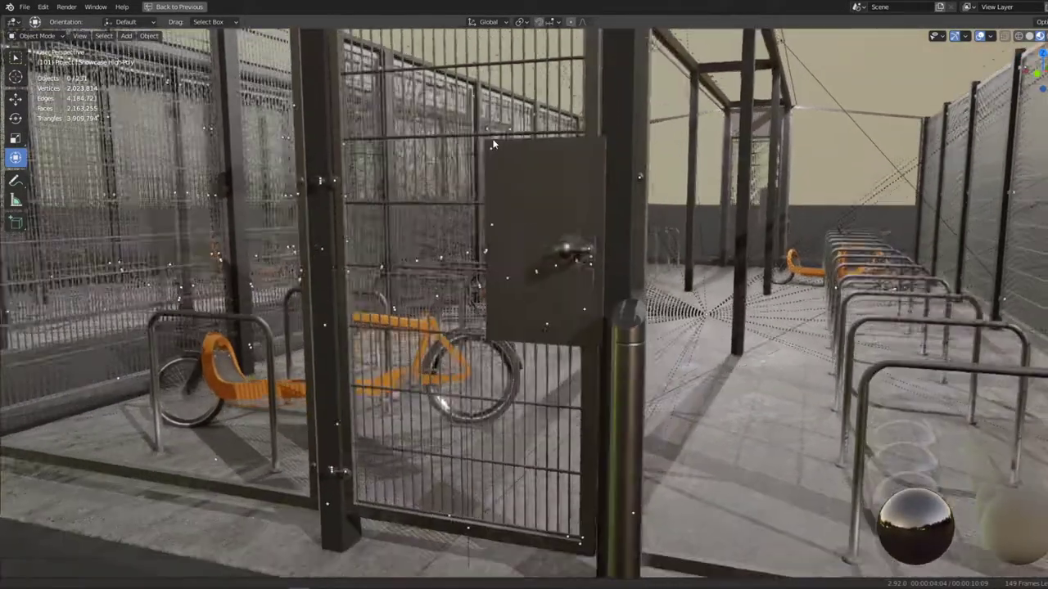
pyautogui.scroll(2, 510, 168)
pyautogui.scroll(3, 510, 169)
pyautogui.moveTo(562, 217)
pyautogui.mouseDown(button='middle')
pyautogui.moveTo(543, 304)
pyautogui.moveTo(621, 261)
pyautogui.moveTo(584, 294)
pyautogui.moveTo(631, 252)
pyautogui.mouseUp(button='middle')
pyautogui.click(620, 260)
pyautogui.scroll(1, 583, 295)
pyautogui.scroll(-8, 583, 299)
pyautogui.press('g')
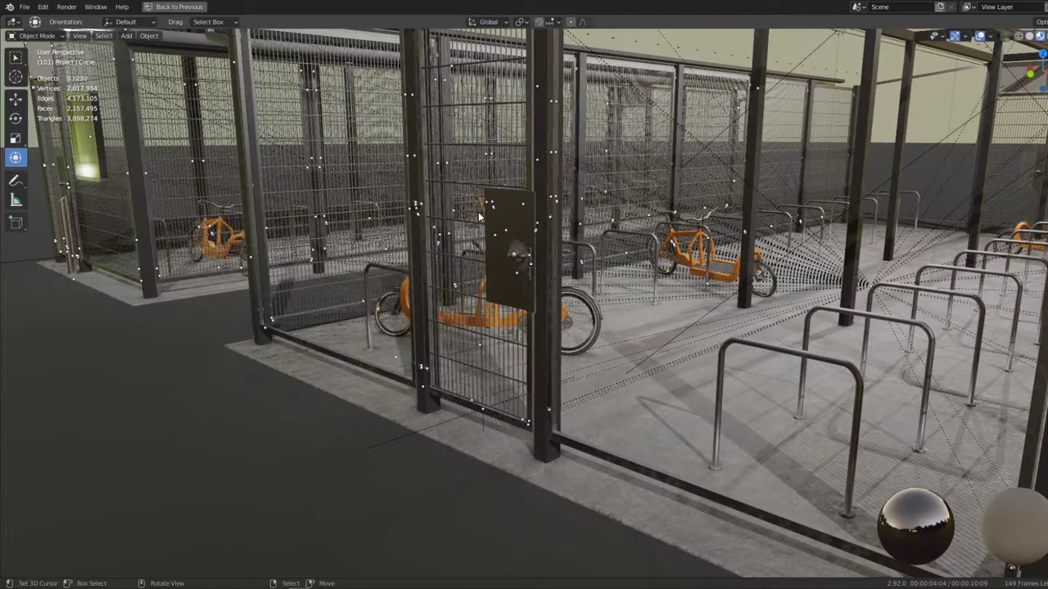
# Zoom in on the gate's door handle and lock and inspect them from above in Object Mode
pyautogui.scroll(3, 481, 216)
pyautogui.scroll(2, 483, 203)
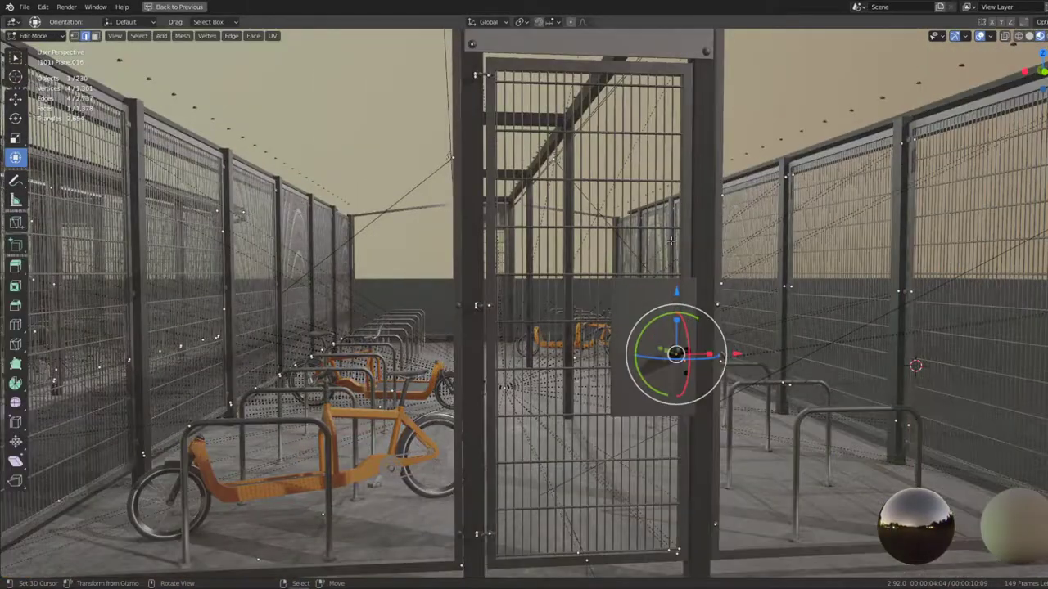
pyautogui.press('KP_Decimal')
pyautogui.press('Tab')
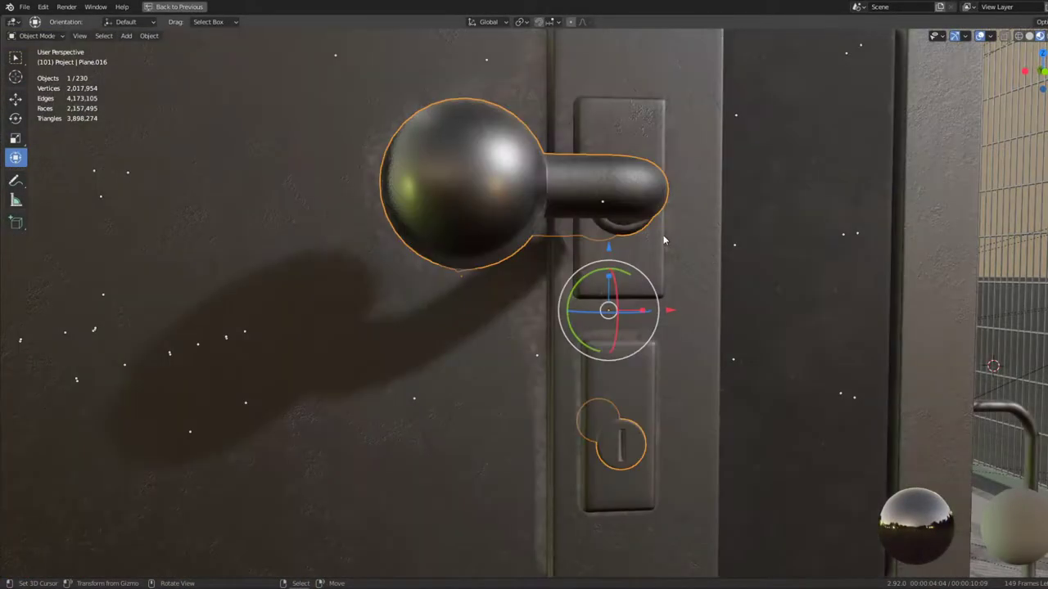
pyautogui.moveTo(665, 236)
pyautogui.mouseDown(button='middle')
pyautogui.moveTo(556, 310)
pyautogui.moveTo(675, 203)
pyautogui.mouseUp(button='middle')
pyautogui.scroll(-2, 674, 203)
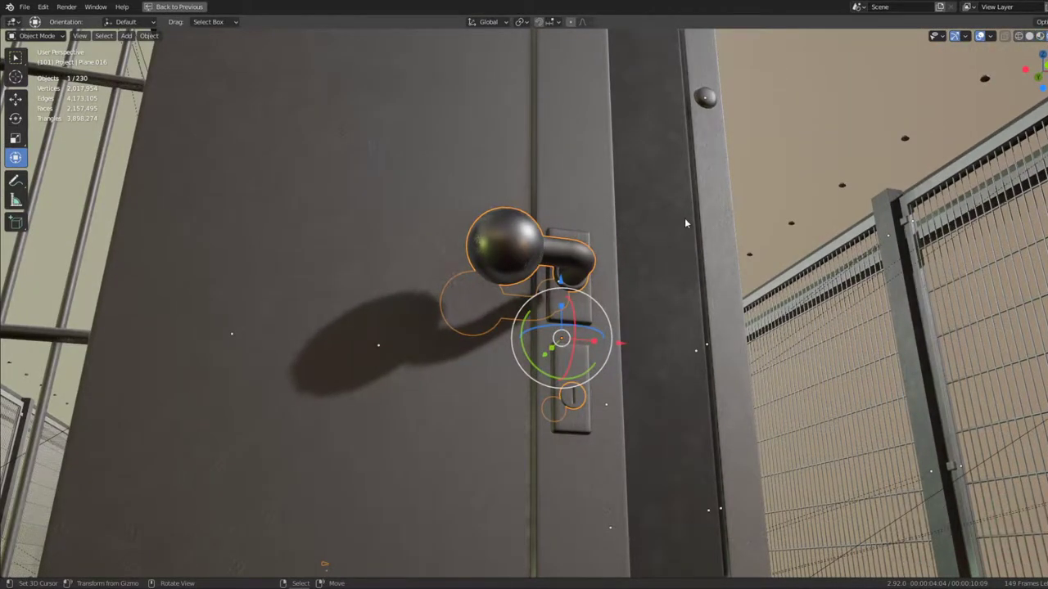
pyautogui.scroll(1, 686, 223)
pyautogui.scroll(1, 686, 223)
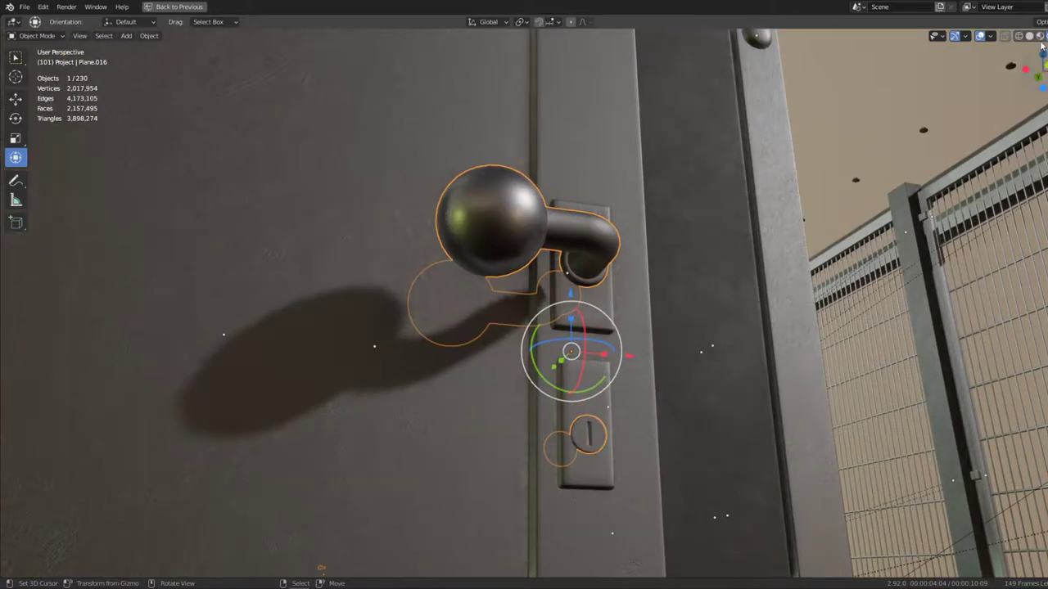
pyautogui.scroll(-5, 743, 166)
# Delete the door handle and lock, then the gate's door panel
pyautogui.moveTo(620, 204); pyautogui.dragTo(593, 285, button='middle')
pyautogui.press('Delete')
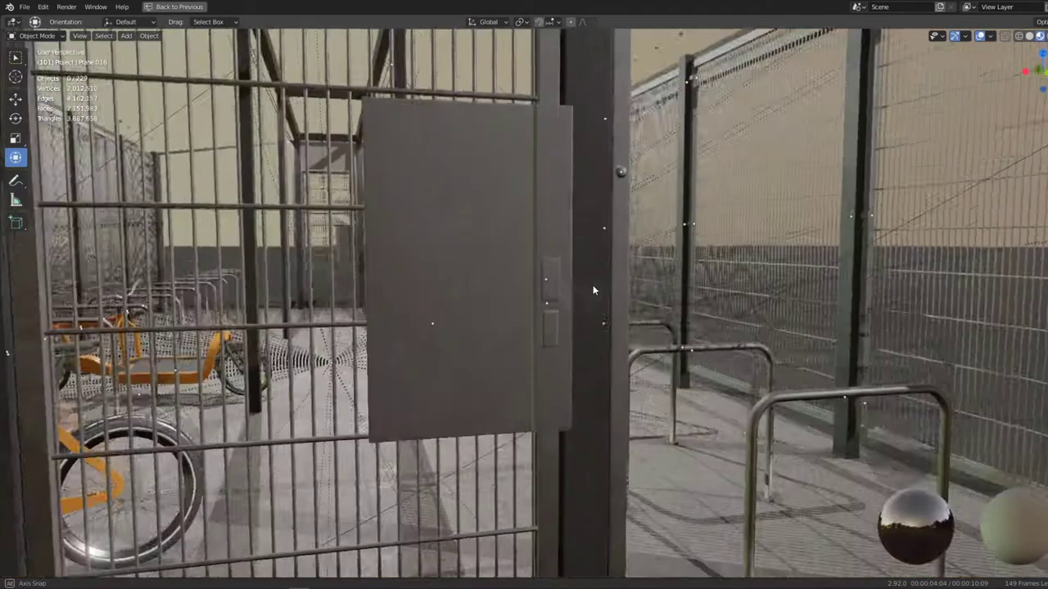
pyautogui.scroll(2, 521, 281)
pyautogui.click(521, 281)
pyautogui.moveTo(522, 281); pyautogui.dragTo(751, 282, button='middle')
pyautogui.scroll(2, 761, 281)
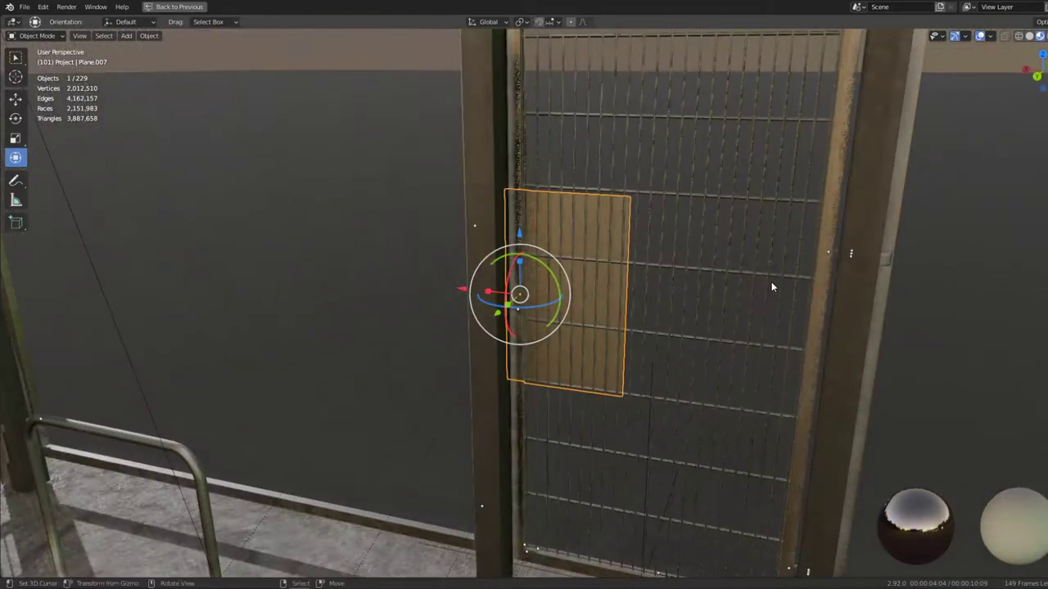
pyautogui.press('Delete')
# Delete the gate's mesh panel, its horizontal bars and the plate above the gate
pyautogui.click(674, 255)
pyautogui.scroll(-3, 674, 255)
pyautogui.moveTo(673, 254); pyautogui.dragTo(429, 262, button='middle')
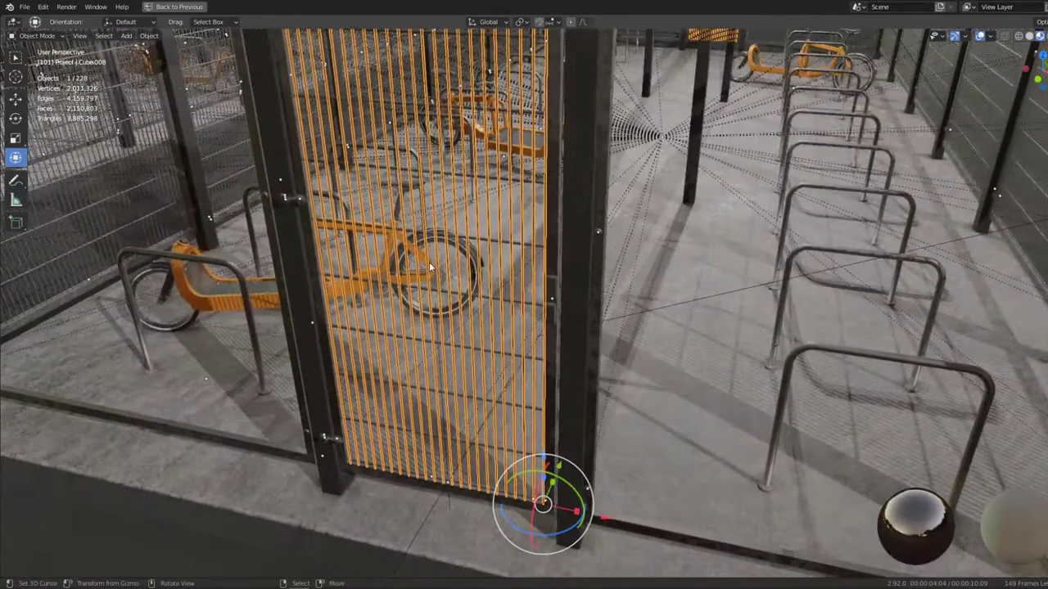
pyautogui.press('Delete')
pyautogui.click(472, 244)
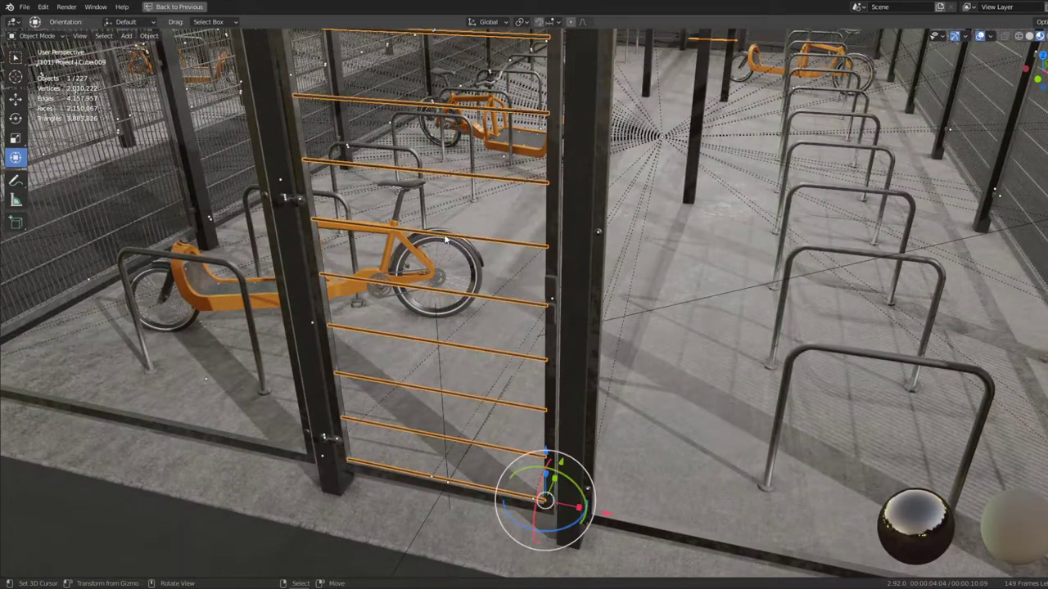
pyautogui.press('Delete')
pyautogui.scroll(-3, 446, 240)
pyautogui.moveTo(446, 239); pyautogui.dragTo(586, 322, button='middle')
pyautogui.scroll(2, 536, 184)
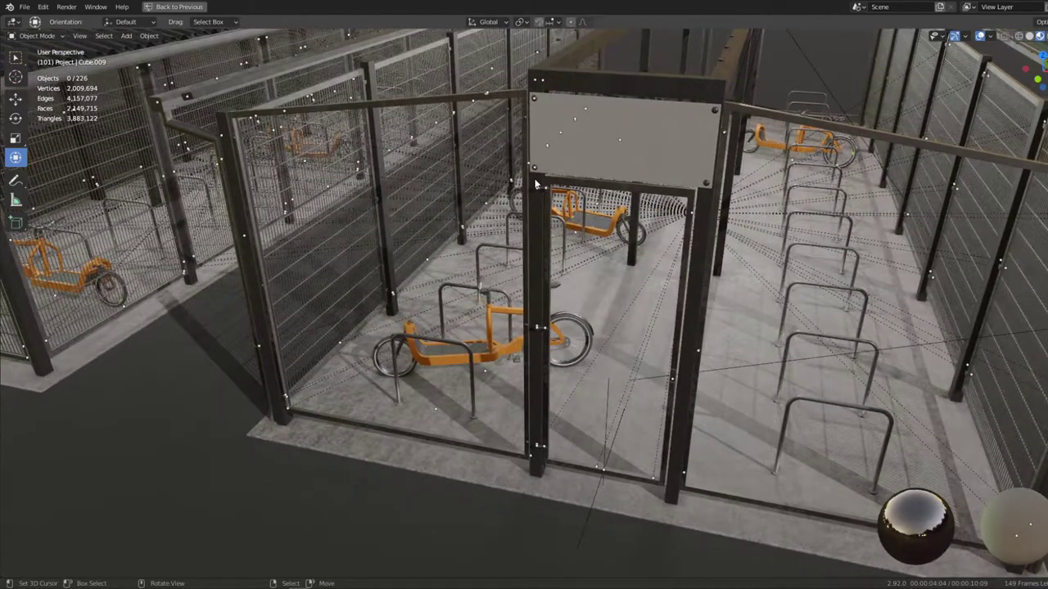
pyautogui.click(571, 139)
pyautogui.press('Delete')
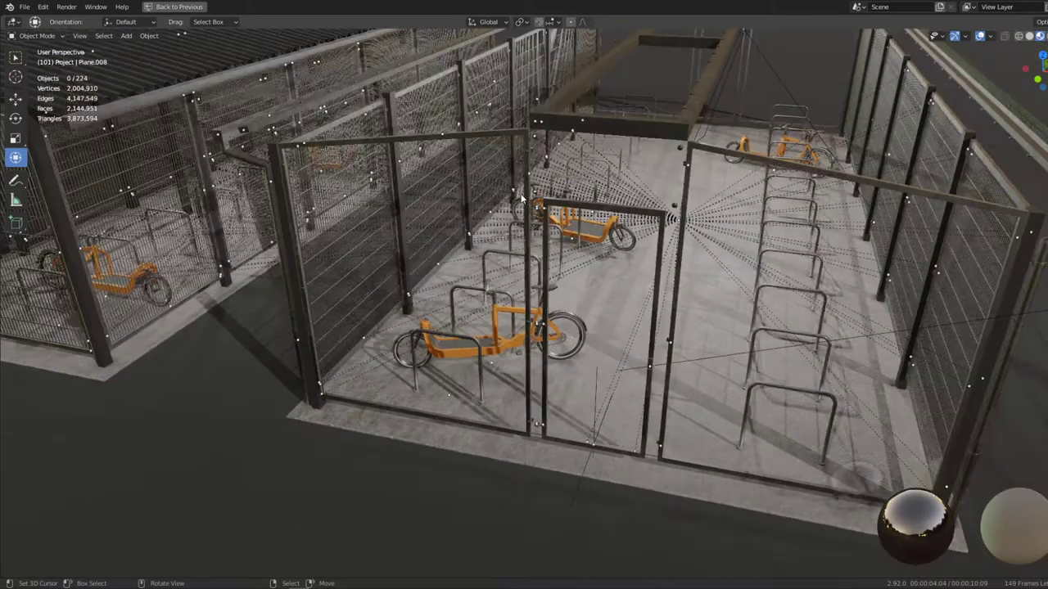
# Delete two solid mesh fence panels from the cage side
pyautogui.scroll(-3, 572, 139)
pyautogui.moveTo(571, 140)
pyautogui.mouseDown(button='middle')
pyautogui.moveTo(580, 221)
pyautogui.moveTo(486, 244)
pyautogui.mouseUp(button='middle')
pyautogui.scroll(2, 579, 221)
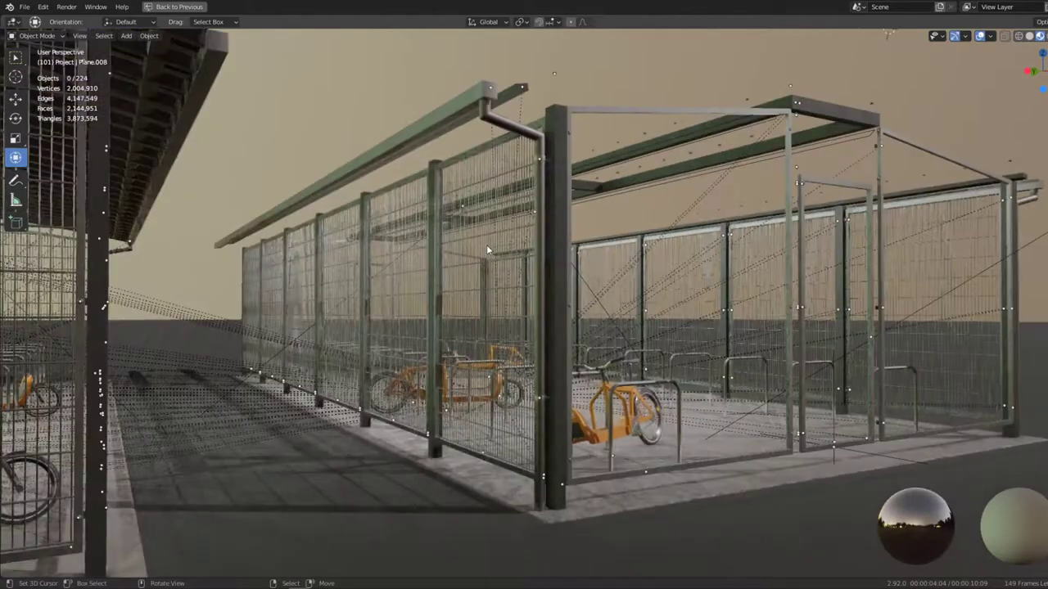
pyautogui.click(486, 245)
pyautogui.press('g')
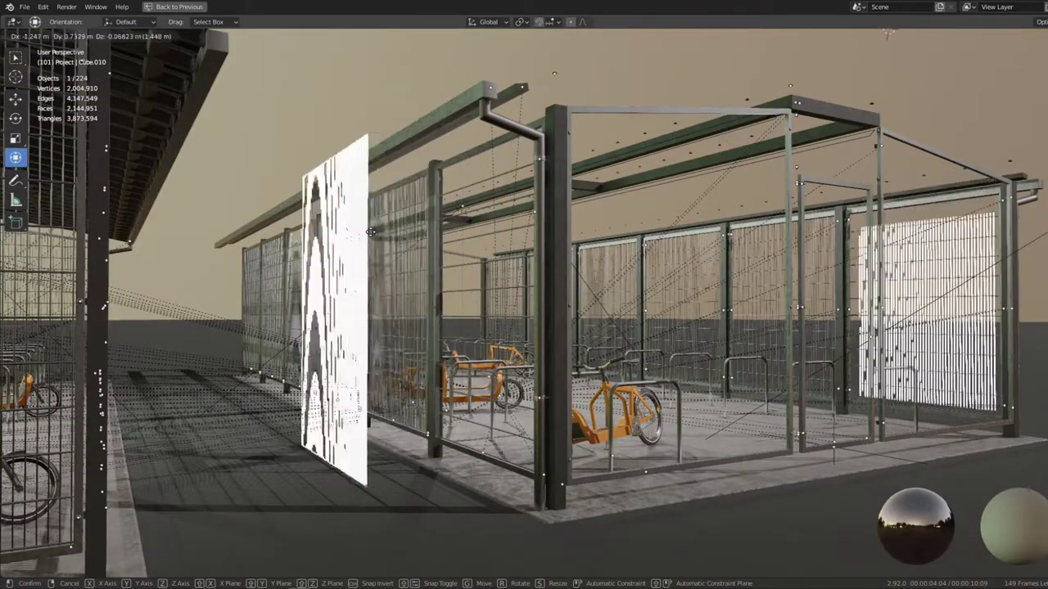
pyautogui.rightClick(398, 277)
pyautogui.press('Delete')
pyautogui.click(391, 268)
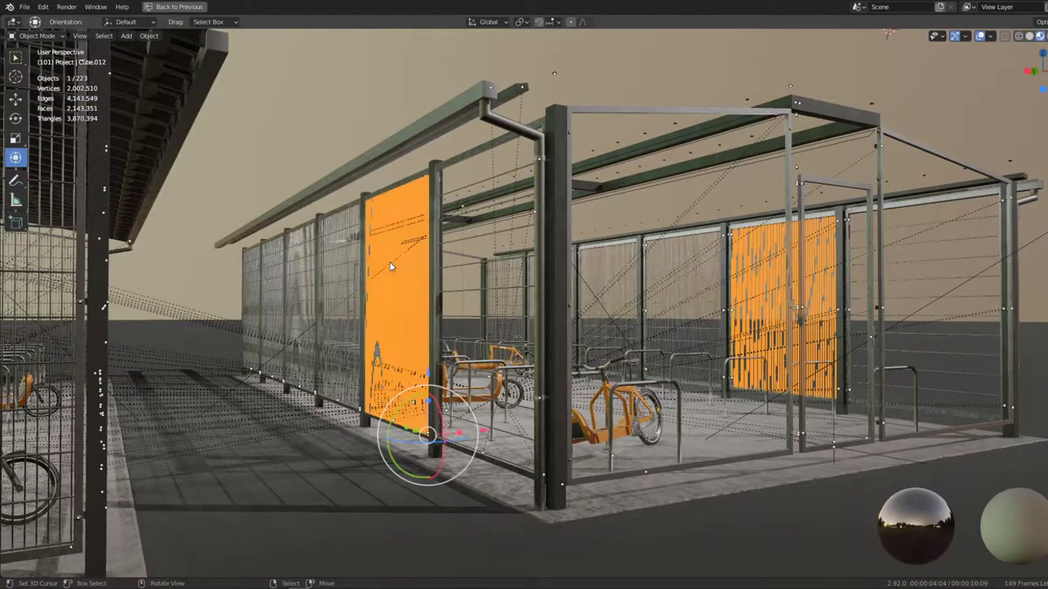
pyautogui.press('Delete')
pyautogui.moveTo(434, 181); pyautogui.dragTo(433, 206, button='middle')
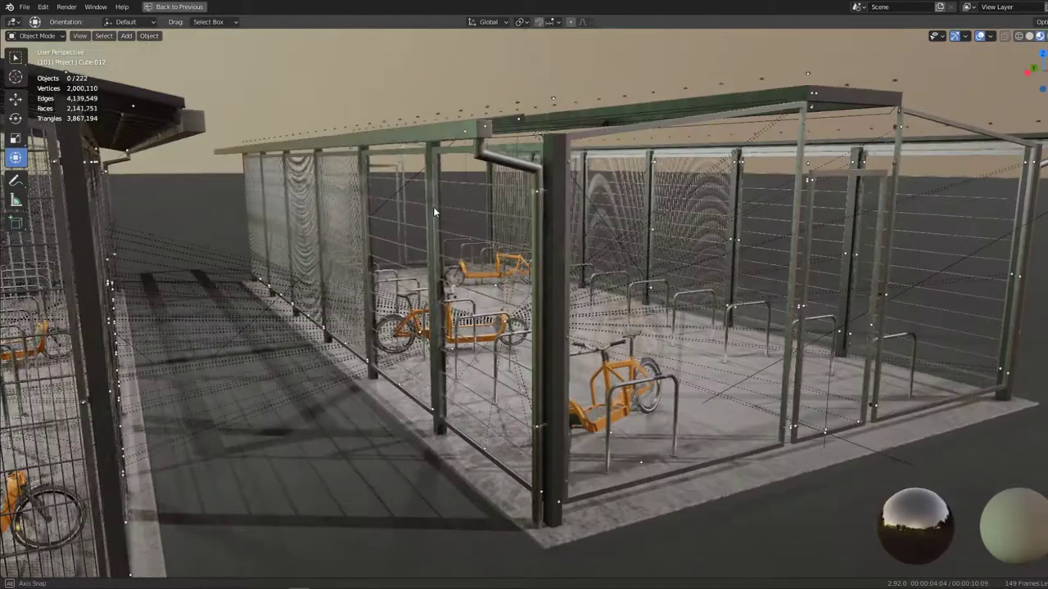
pyautogui.scroll(3, 458, 209)
pyautogui.moveTo(495, 216); pyautogui.dragTo(460, 407, button='middle')
# Delete the top rail beside the fence post and the long overhead rail
pyautogui.click(665, 483)
pyautogui.press('KP_Decimal')
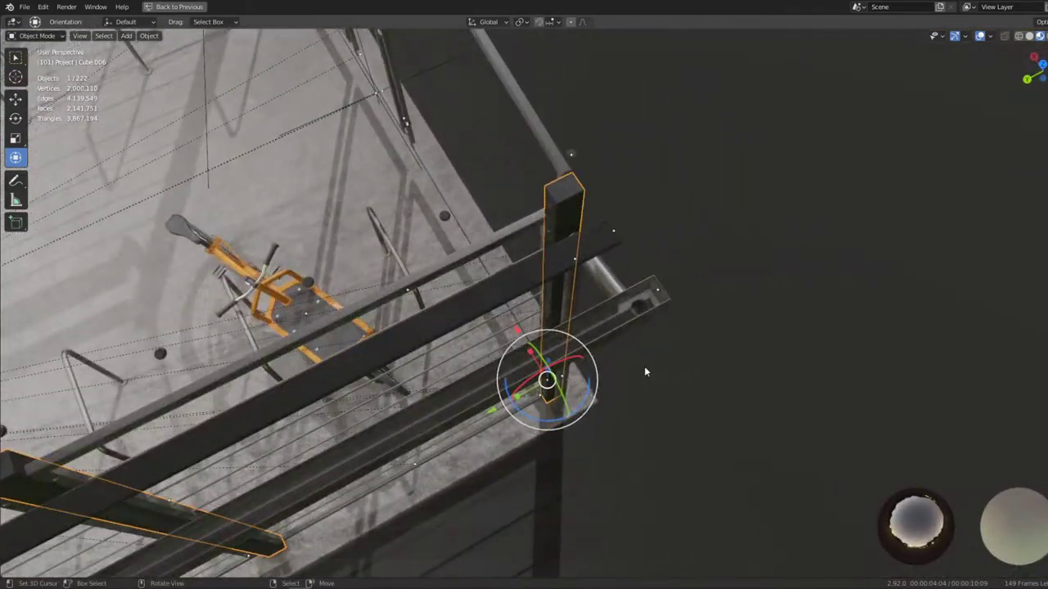
pyautogui.moveTo(645, 366)
pyautogui.mouseDown(button='middle')
pyautogui.moveTo(717, 330)
pyautogui.moveTo(559, 347)
pyautogui.mouseUp(button='middle')
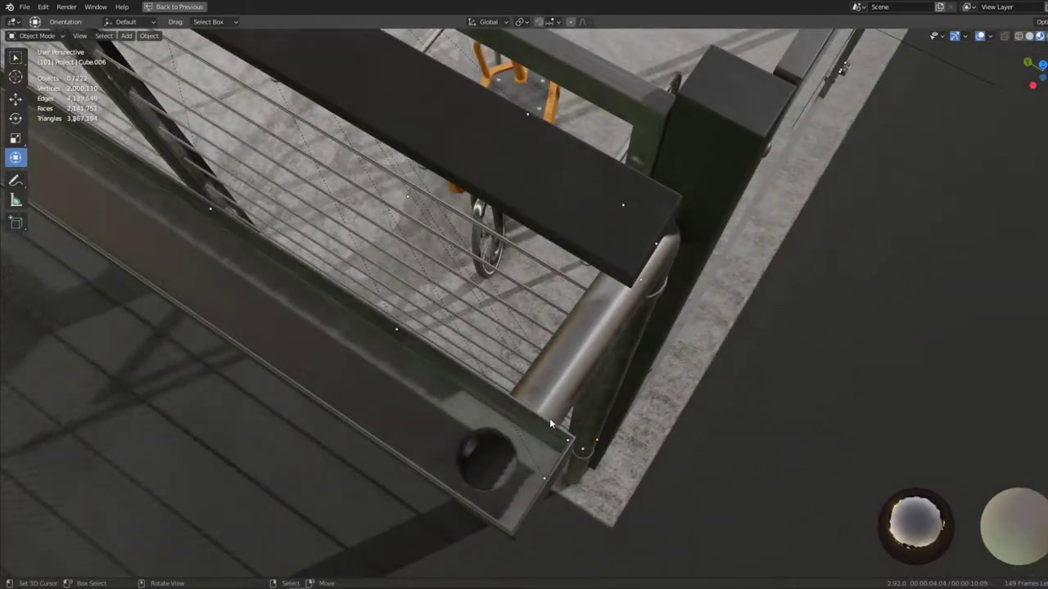
pyautogui.click(549, 419)
pyautogui.press('Delete')
pyautogui.moveTo(547, 415)
pyautogui.mouseDown(button='middle')
pyautogui.moveTo(645, 273)
pyautogui.moveTo(610, 200)
pyautogui.moveTo(632, 287)
pyautogui.mouseUp(button='middle')
pyautogui.click(504, 92)
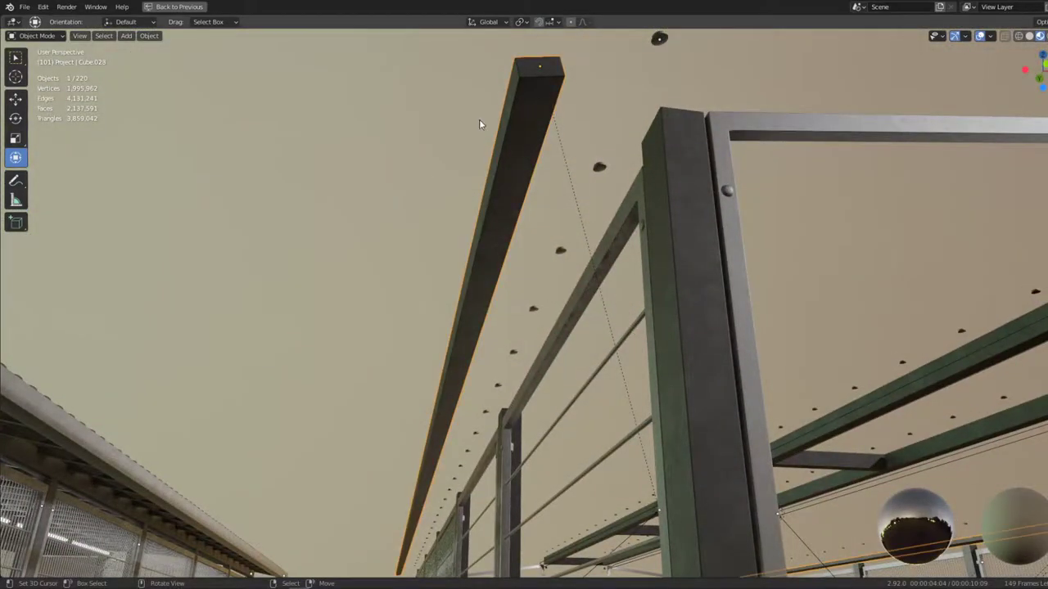
pyautogui.press('Delete')
# Delete the dark notice board from the first shelter's fence
pyautogui.moveTo(479, 122)
pyautogui.mouseDown(button='middle')
pyautogui.moveTo(801, 260)
pyautogui.moveTo(600, 277)
pyautogui.moveTo(571, 321)
pyautogui.moveTo(459, 335)
pyautogui.mouseUp(button='middle')
pyautogui.click(228, 355)
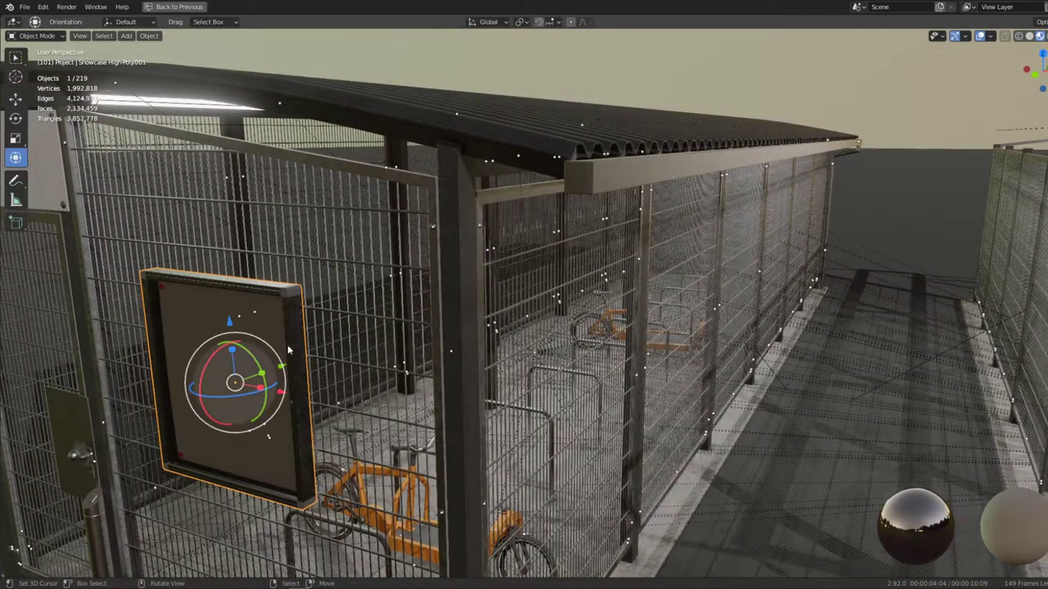
pyautogui.press('Delete')
pyautogui.moveTo(434, 292)
pyautogui.mouseDown(button='middle')
pyautogui.moveTo(562, 122)
pyautogui.moveTo(662, 182)
pyautogui.moveTo(620, 262)
pyautogui.moveTo(484, 337)
pyautogui.mouseUp(button='middle')
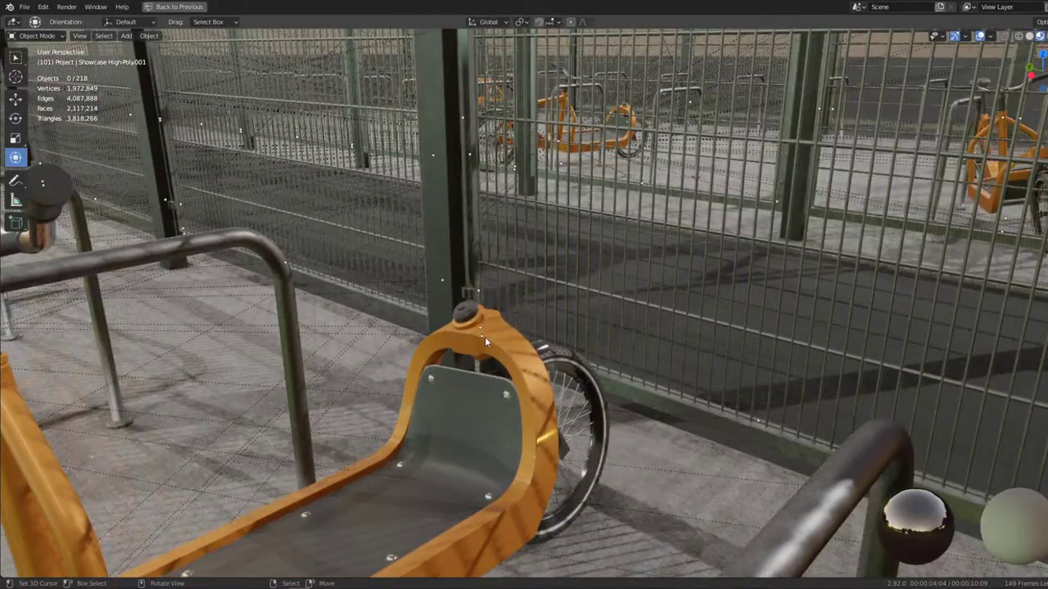
pyautogui.moveTo(485, 336); pyautogui.dragTo(479, 337)
pyautogui.press('KP_Decimal')
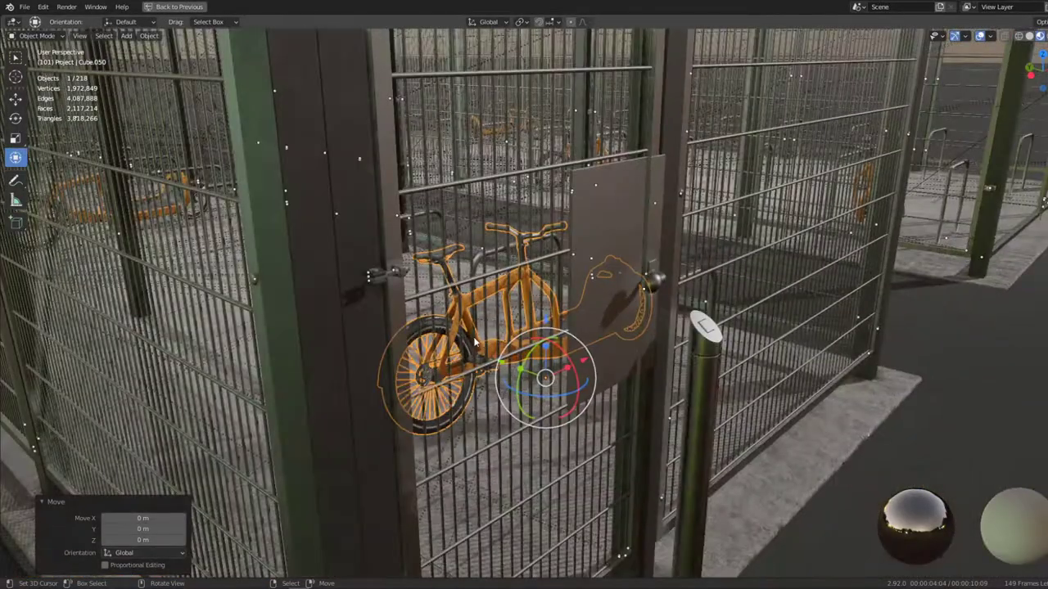
pyautogui.scroll(3, 558, 246)
pyautogui.moveTo(558, 246)
pyautogui.mouseDown(button='middle')
pyautogui.moveTo(356, 283)
pyautogui.moveTo(516, 257)
pyautogui.moveTo(513, 313)
pyautogui.moveTo(510, 254)
pyautogui.moveTo(422, 278)
pyautogui.moveTo(741, 240)
pyautogui.moveTo(571, 303)
pyautogui.moveTo(440, 311)
pyautogui.moveTo(607, 437)
pyautogui.moveTo(495, 330)
pyautogui.moveTo(498, 359)
pyautogui.moveTo(559, 342)
pyautogui.mouseUp(button='middle')
pyautogui.click(615, 216)
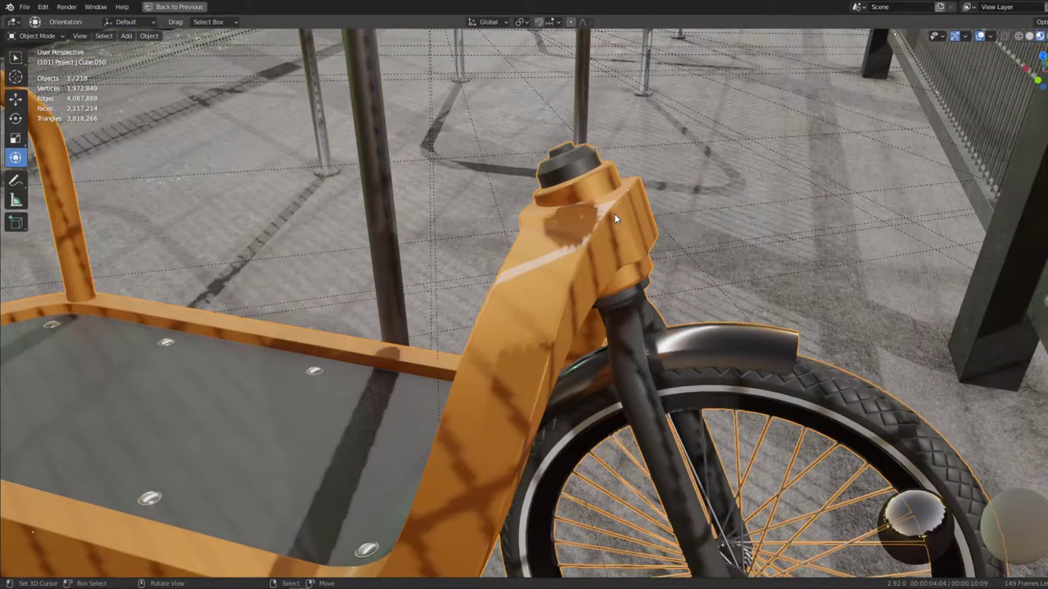
pyautogui.press('Tab')
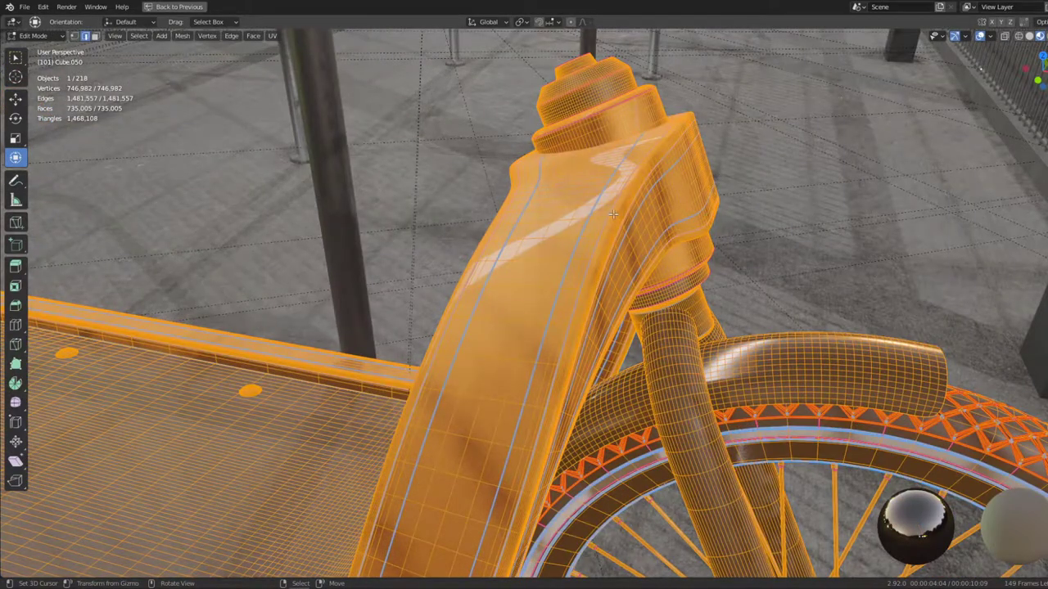
pyautogui.hotkey('alt', 'a')
pyautogui.moveTo(591, 222)
pyautogui.mouseDown(button='middle')
pyautogui.moveTo(324, 156)
pyautogui.moveTo(747, 260)
pyautogui.mouseUp(button='middle')
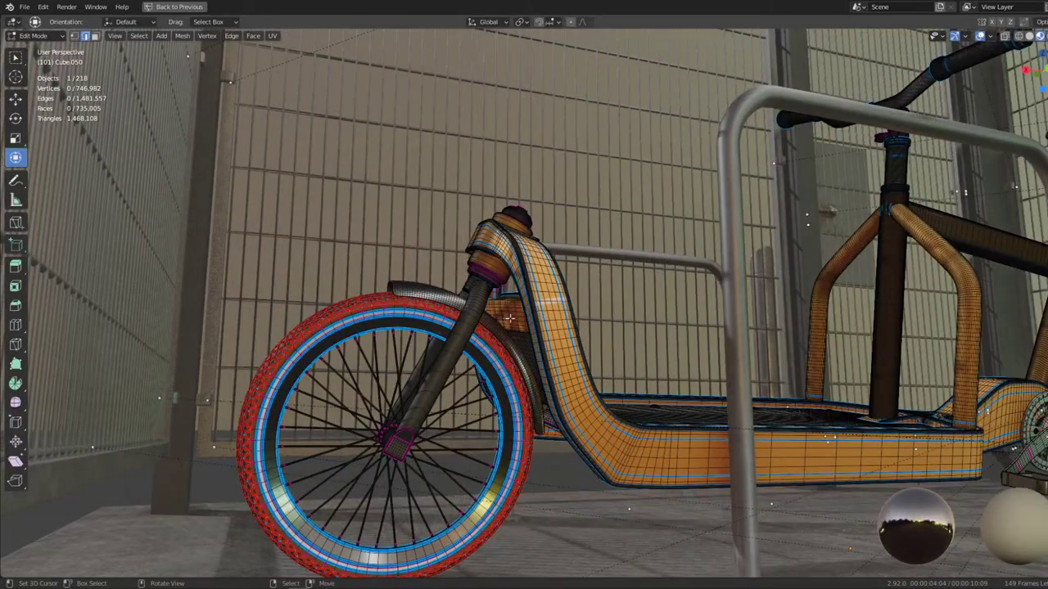
pyautogui.moveTo(509, 318); pyautogui.dragTo(692, 314, button='middle')
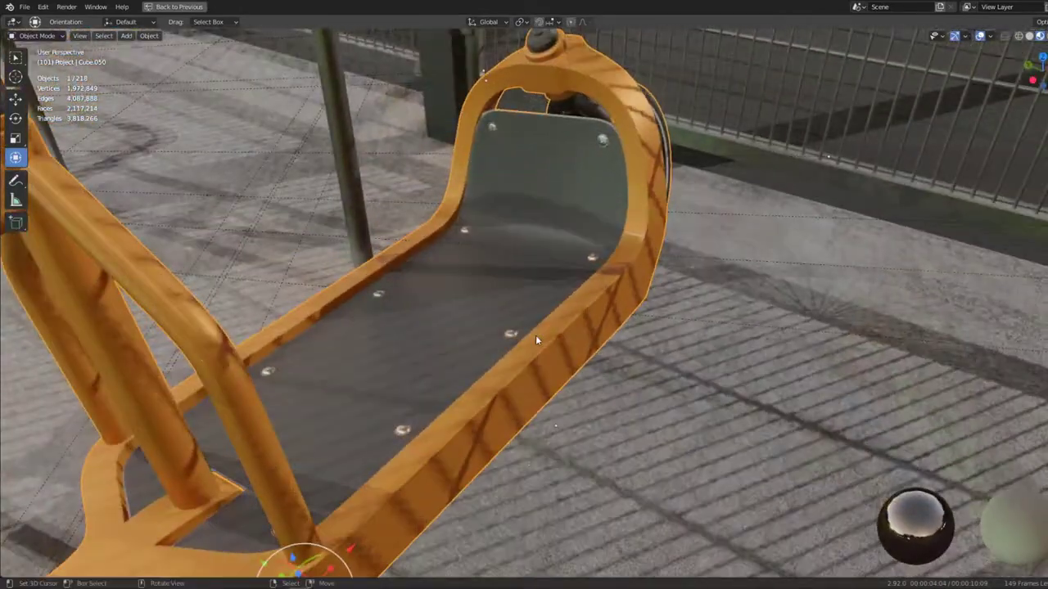
pyautogui.moveTo(536, 334)
pyautogui.mouseDown(button='middle')
pyautogui.moveTo(352, 361)
pyautogui.moveTo(277, 318)
pyautogui.moveTo(516, 288)
pyautogui.moveTo(505, 274)
pyautogui.moveTo(534, 321)
pyautogui.moveTo(567, 311)
pyautogui.moveTo(510, 330)
pyautogui.moveTo(339, 243)
pyautogui.moveTo(318, 291)
pyautogui.moveTo(303, 264)
pyautogui.moveTo(451, 297)
pyautogui.moveTo(325, 226)
pyautogui.moveTo(550, 276)
pyautogui.moveTo(677, 217)
pyautogui.moveTo(485, 250)
pyautogui.moveTo(517, 276)
pyautogui.mouseUp(button='middle')
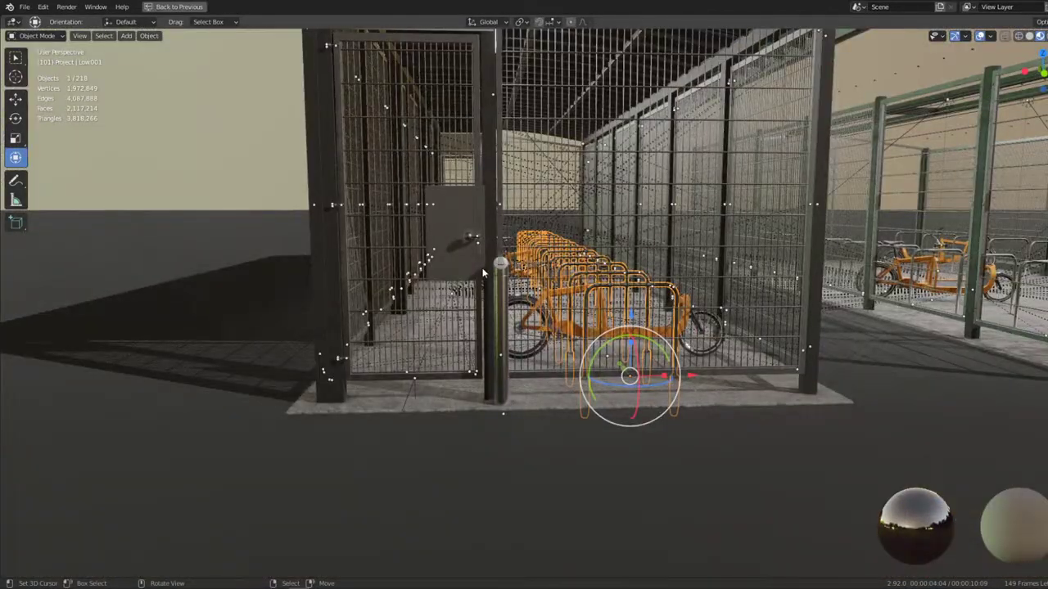
# Isolate the selected bike rack in local view and orbit to look down the rack row
pyautogui.press('KP_Divide')
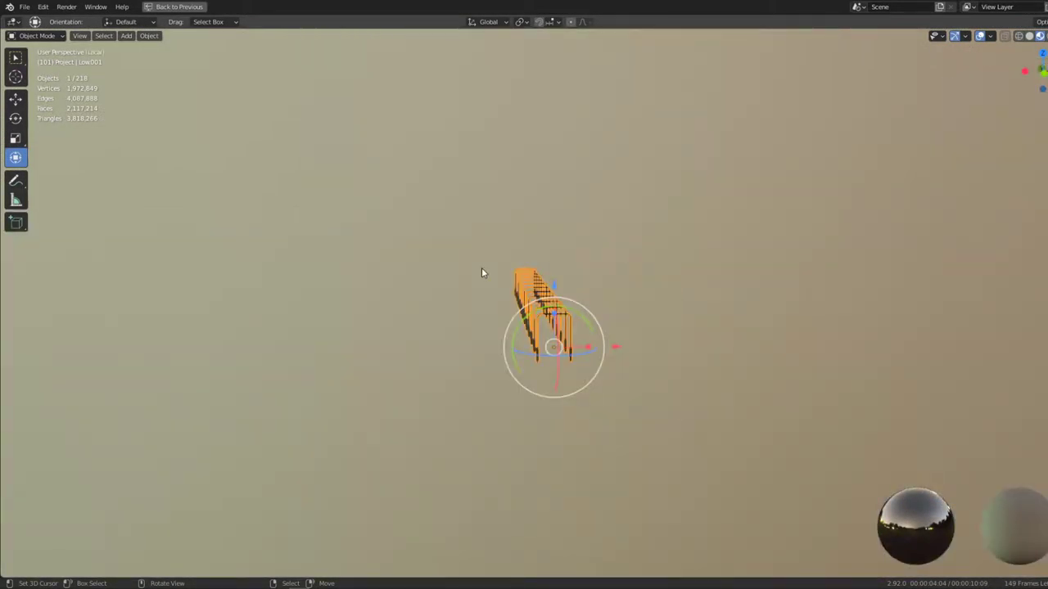
pyautogui.click(481, 273)
pyautogui.scroll(3, 481, 273)
pyautogui.moveTo(481, 274)
pyautogui.mouseDown(button='middle')
pyautogui.moveTo(538, 334)
pyautogui.moveTo(420, 351)
pyautogui.moveTo(606, 337)
pyautogui.moveTo(435, 344)
pyautogui.moveTo(407, 302)
pyautogui.moveTo(246, 325)
pyautogui.moveTo(553, 335)
pyautogui.moveTo(513, 253)
pyautogui.mouseUp(button='middle')
pyautogui.scroll(3, 516, 255)
pyautogui.scroll(3, 524, 258)
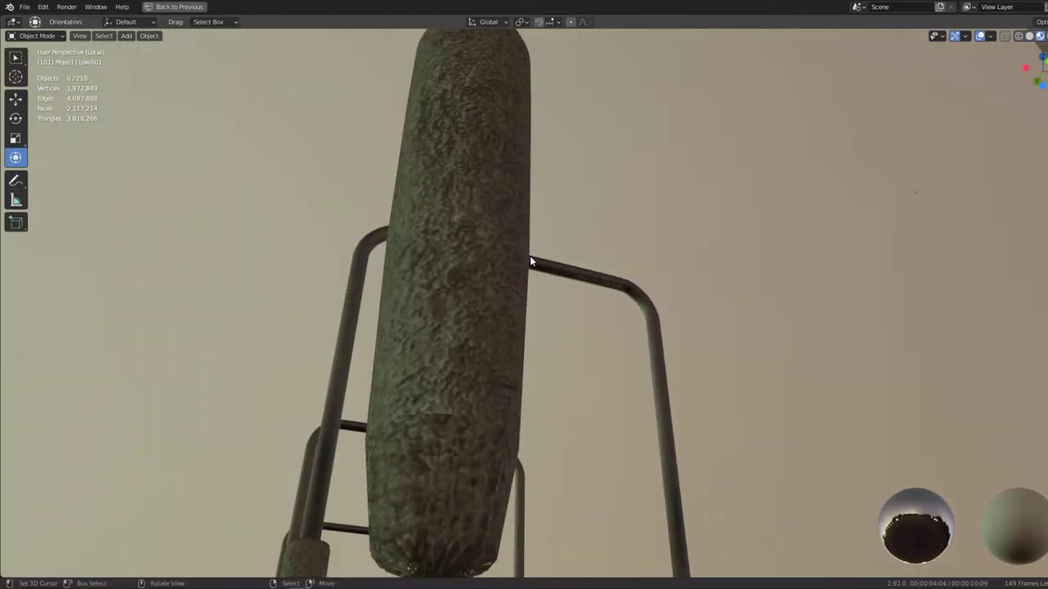
# Select the rack in Edit Mode and show its transform values in the sidebar's Item tab
pyautogui.click(473, 326)
pyautogui.scroll(-5, 473, 326)
pyautogui.press('Tab')
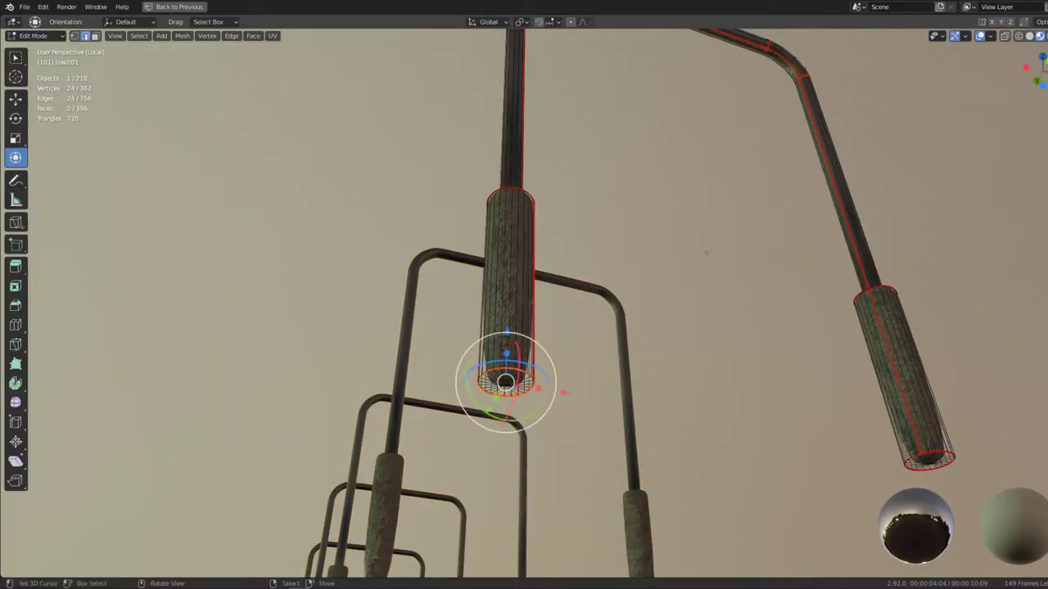
pyautogui.press('n')
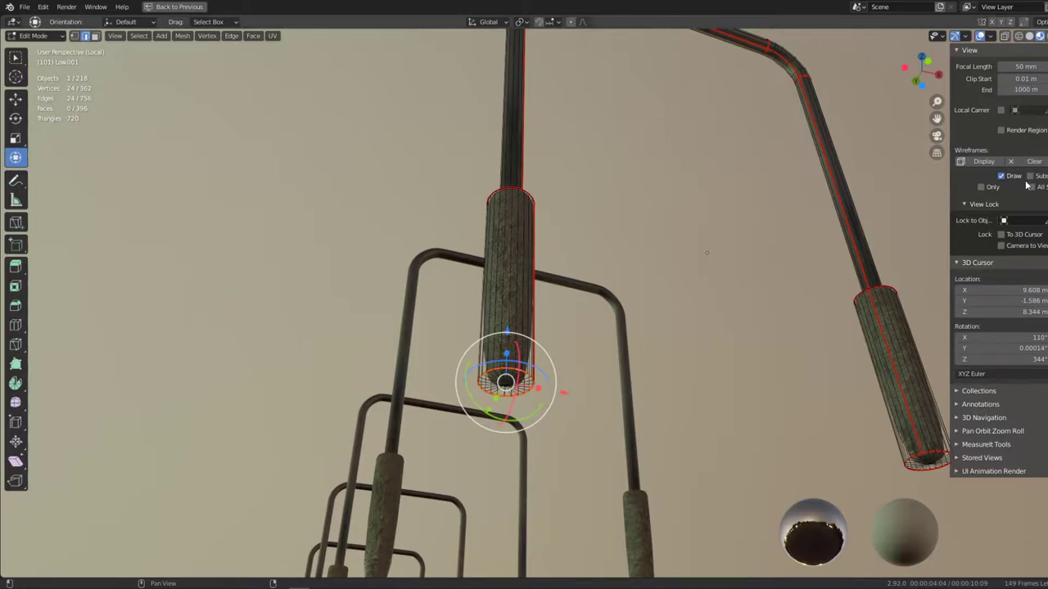
pyautogui.click(1047, 66)
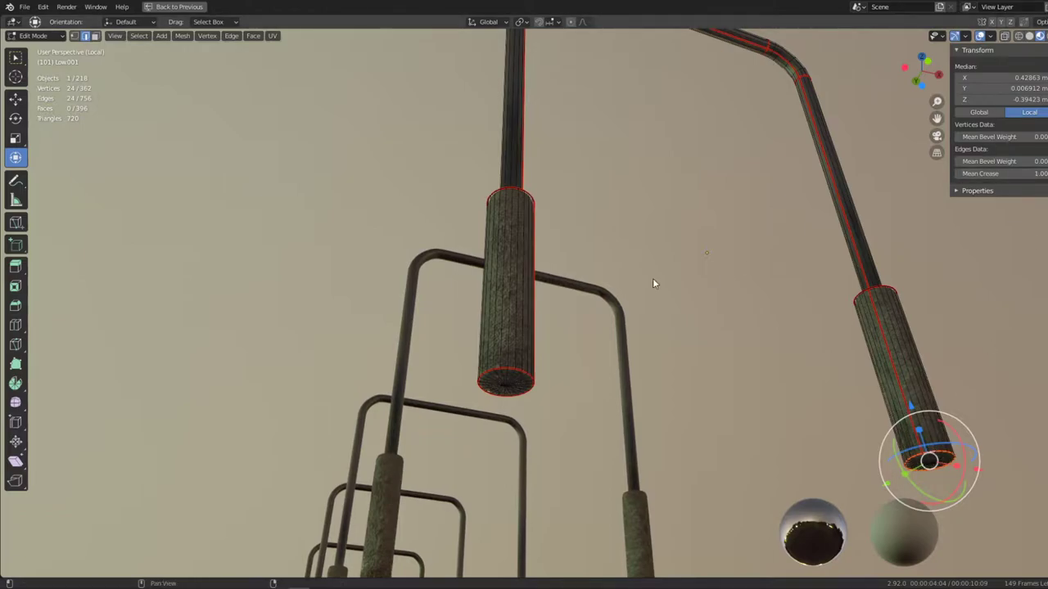
# Try scaling the rack in Object Mode from several angles, cancelling, then return to the full shelter scene
pyautogui.press('Tab')
pyautogui.press('s')
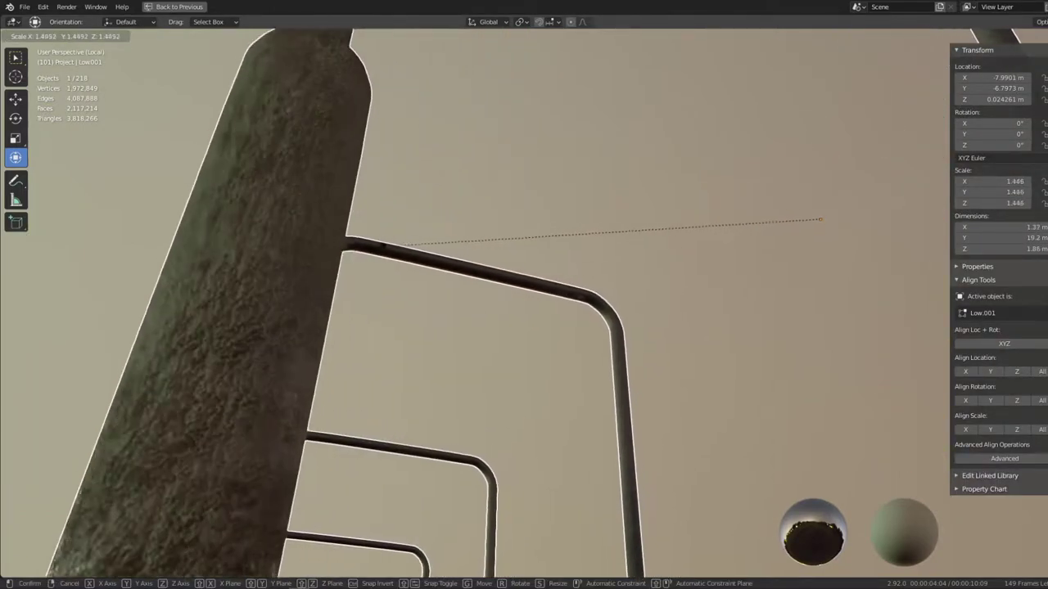
pyautogui.press('Escape')
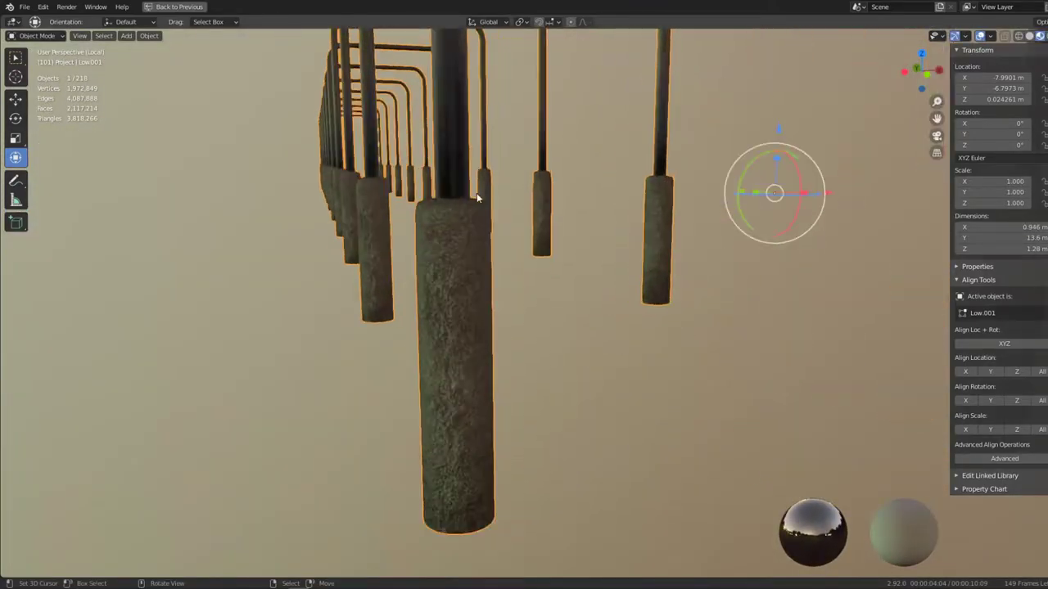
pyautogui.moveTo(477, 197)
pyautogui.mouseDown(button='middle')
pyautogui.moveTo(554, 241)
pyautogui.moveTo(564, 129)
pyautogui.moveTo(554, 246)
pyautogui.mouseUp(button='middle')
pyautogui.press('s')
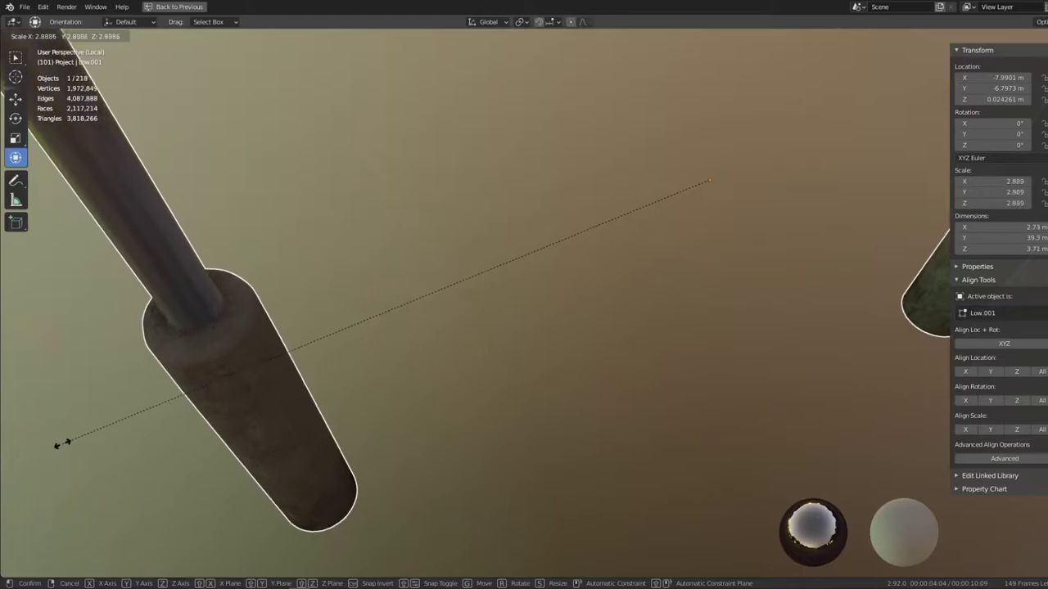
pyautogui.press('Escape')
pyautogui.moveTo(94, 433)
pyautogui.mouseDown(button='middle')
pyautogui.moveTo(336, 377)
pyautogui.moveTo(510, 198)
pyautogui.moveTo(544, 279)
pyautogui.moveTo(709, 267)
pyautogui.mouseUp(button='middle')
pyautogui.press('s')
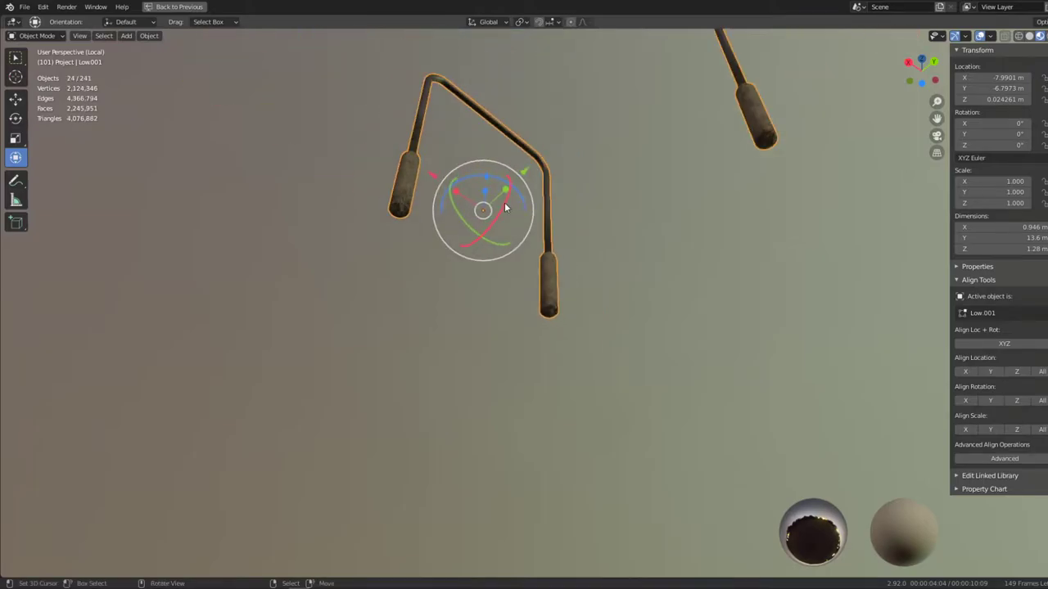
pyautogui.press('KP_Divide')
pyautogui.moveTo(506, 208)
pyautogui.mouseDown(button='middle')
pyautogui.moveTo(456, 254)
pyautogui.moveTo(771, 425)
pyautogui.mouseUp(button='middle')
# Select the concrete base slab Plane.043, isolate it in local view and orbit close
pyautogui.click(704, 404)
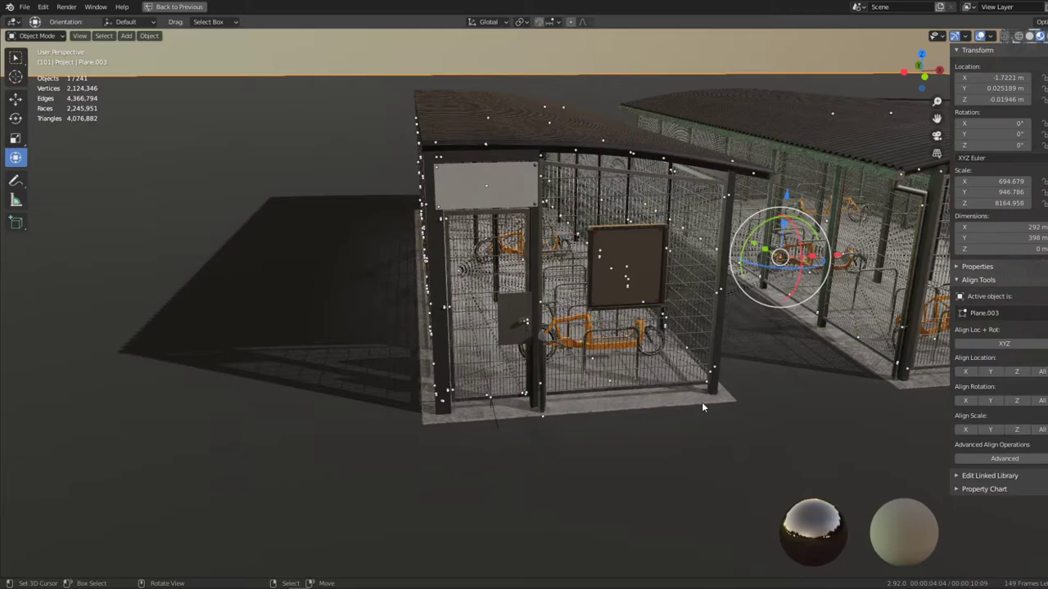
pyautogui.click(702, 402)
pyautogui.press('KP_Divide')
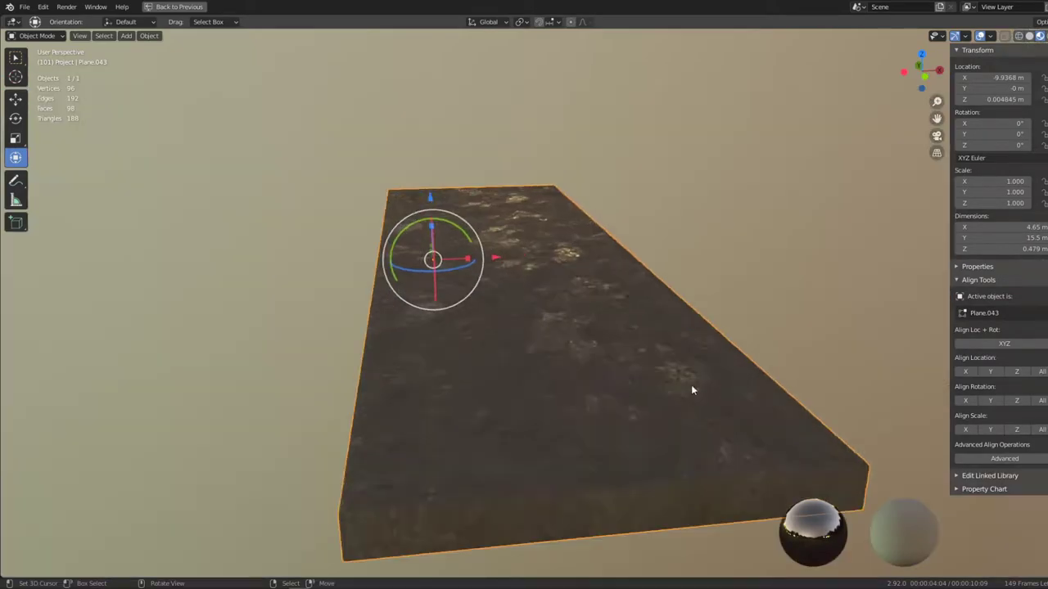
pyautogui.moveTo(693, 386)
pyautogui.mouseDown(button='middle')
pyautogui.moveTo(402, 398)
pyautogui.moveTo(321, 342)
pyautogui.moveTo(244, 262)
pyautogui.moveTo(211, 297)
pyautogui.mouseUp(button='middle')
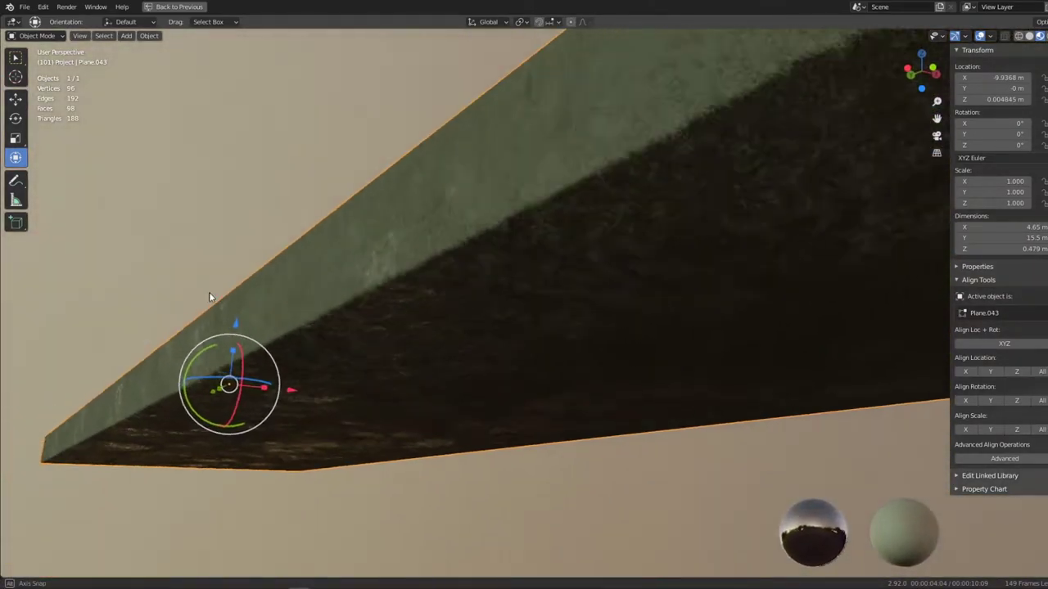
# Try scaling the slab twice, cancelling both times so it stays at scale 1.000
pyautogui.press('s')
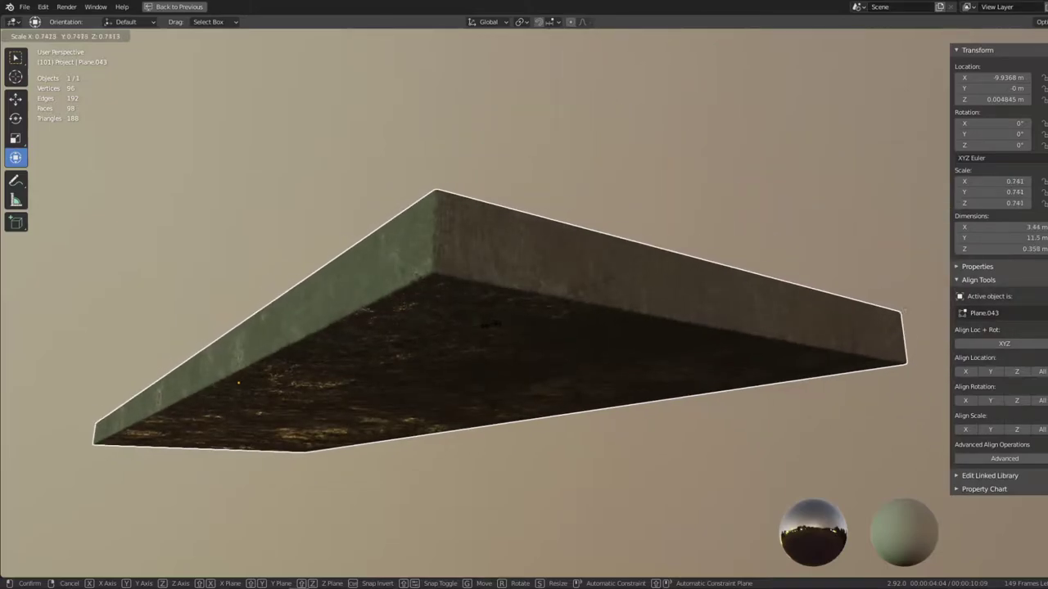
pyautogui.rightClick(507, 336)
pyautogui.moveTo(507, 336)
pyautogui.mouseDown(button='middle')
pyautogui.moveTo(497, 386)
pyautogui.moveTo(507, 257)
pyautogui.mouseUp(button='middle')
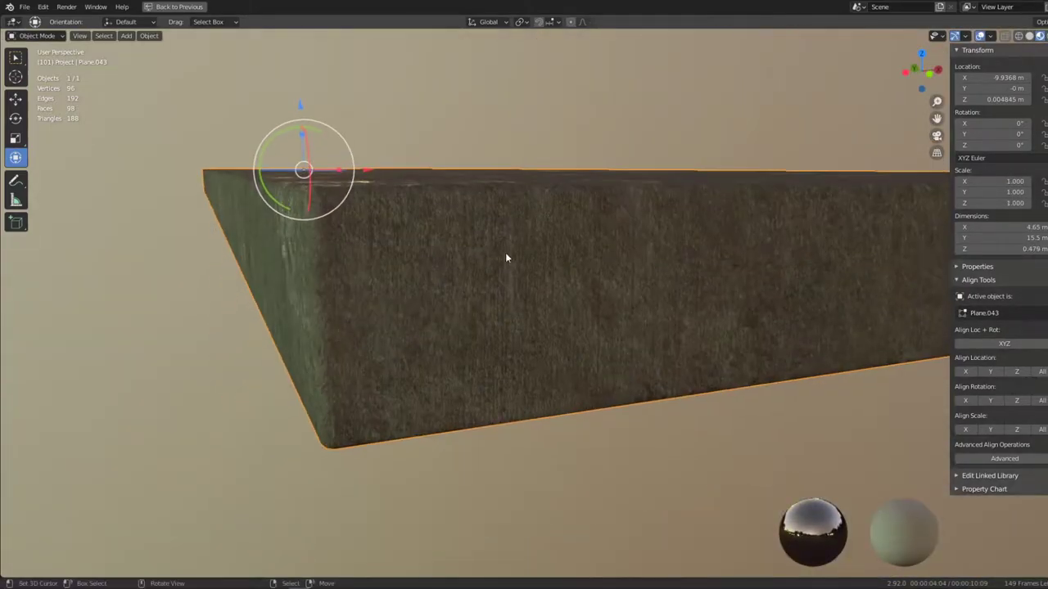
pyautogui.press('s')
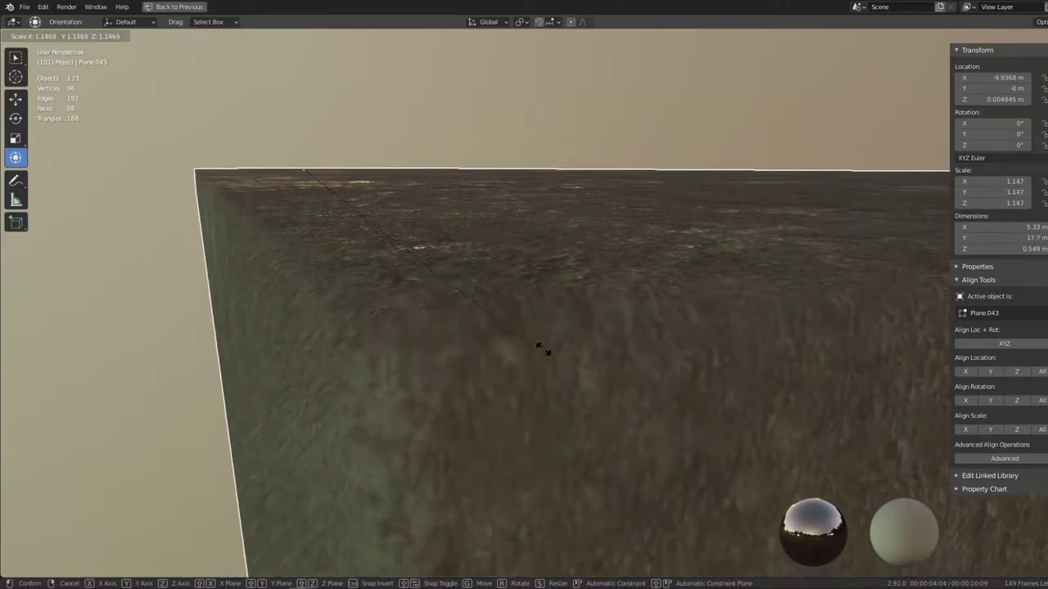
pyautogui.rightClick(503, 214)
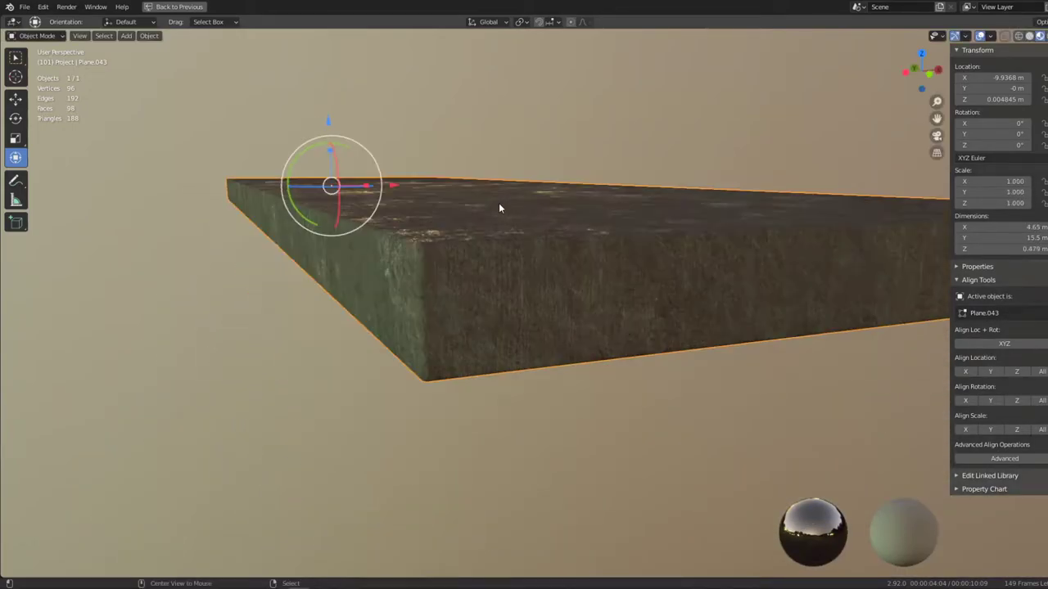
pyautogui.press('/')
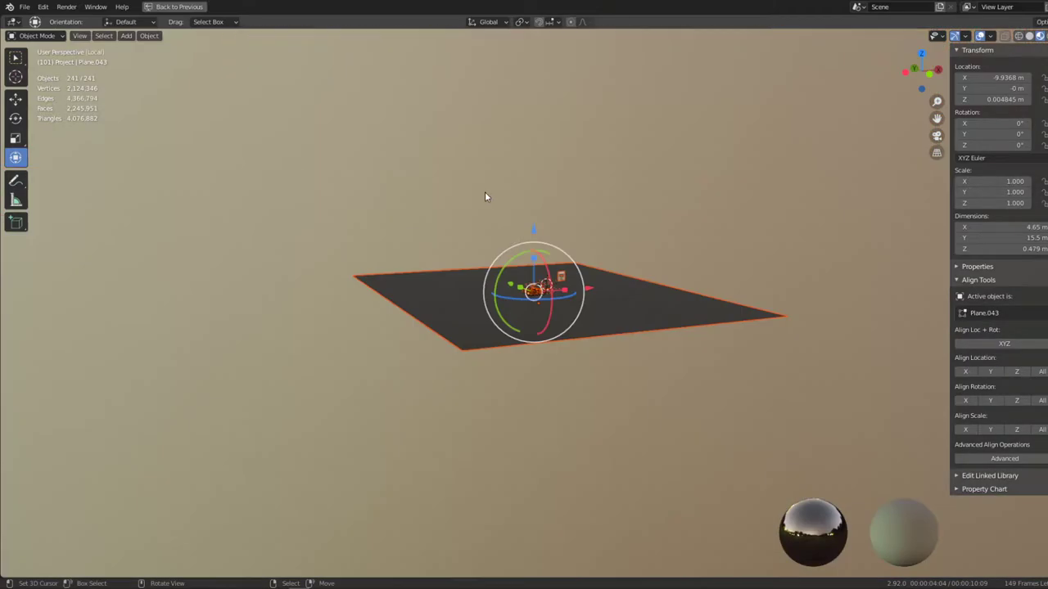
# Zoom down to the corrugated roof, select the roof screws object Schrauben_High.007 and frame it
pyautogui.scroll(5, 475, 196)
pyautogui.moveTo(548, 227); pyautogui.dragTo(486, 260, button='middle')
pyautogui.hotkey('alt', 'a')
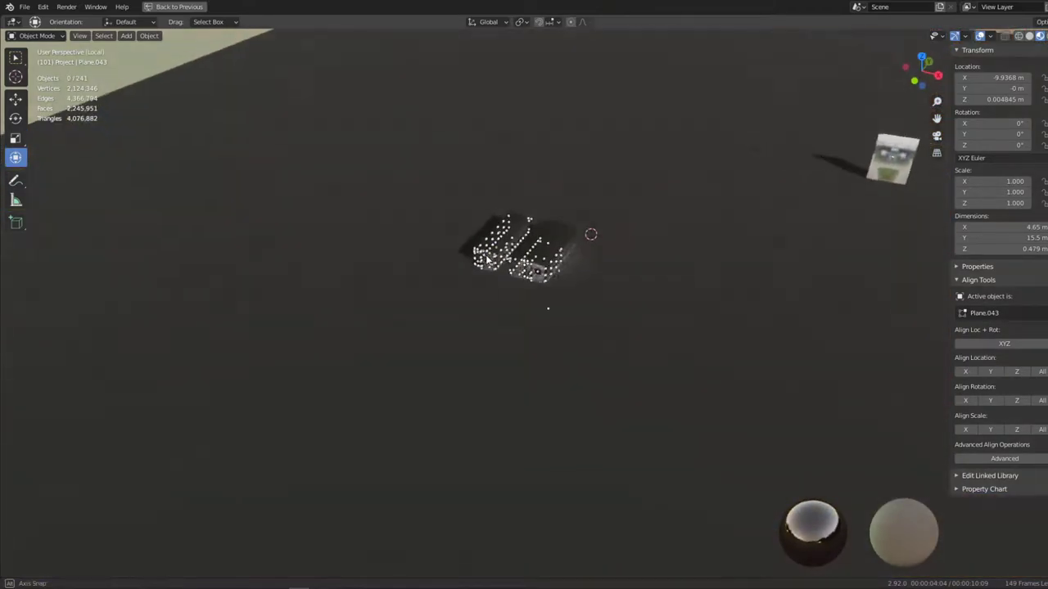
pyautogui.scroll(3, 507, 319)
pyautogui.scroll(4, 491, 327)
pyautogui.moveTo(487, 335)
pyautogui.mouseDown(button='middle')
pyautogui.moveTo(606, 297)
pyautogui.moveTo(529, 320)
pyautogui.moveTo(688, 297)
pyautogui.mouseUp(button='middle')
pyautogui.scroll(3, 664, 291)
pyautogui.scroll(2, 422, 350)
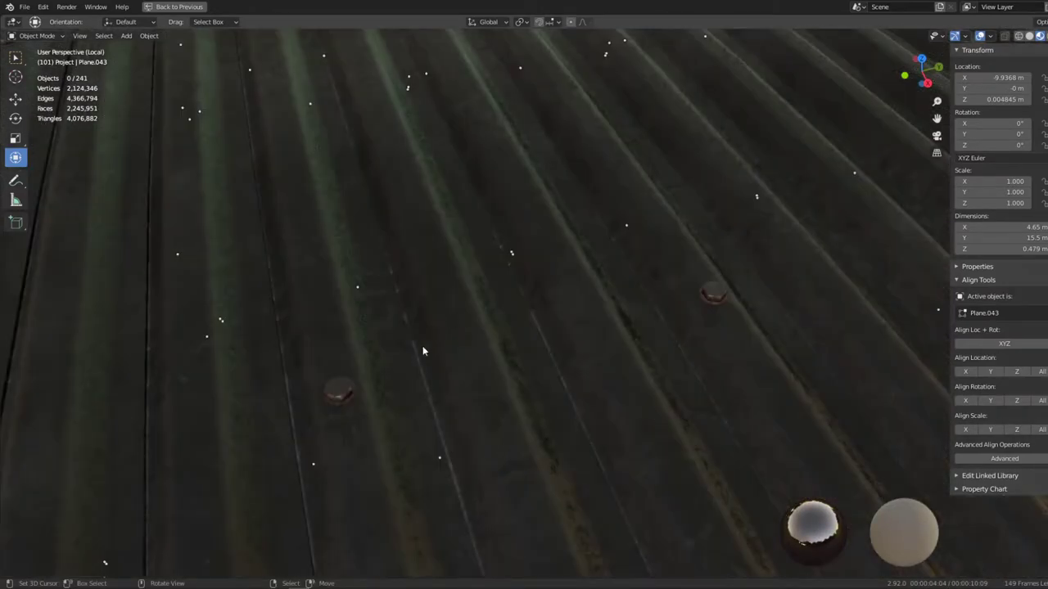
pyautogui.click(345, 398)
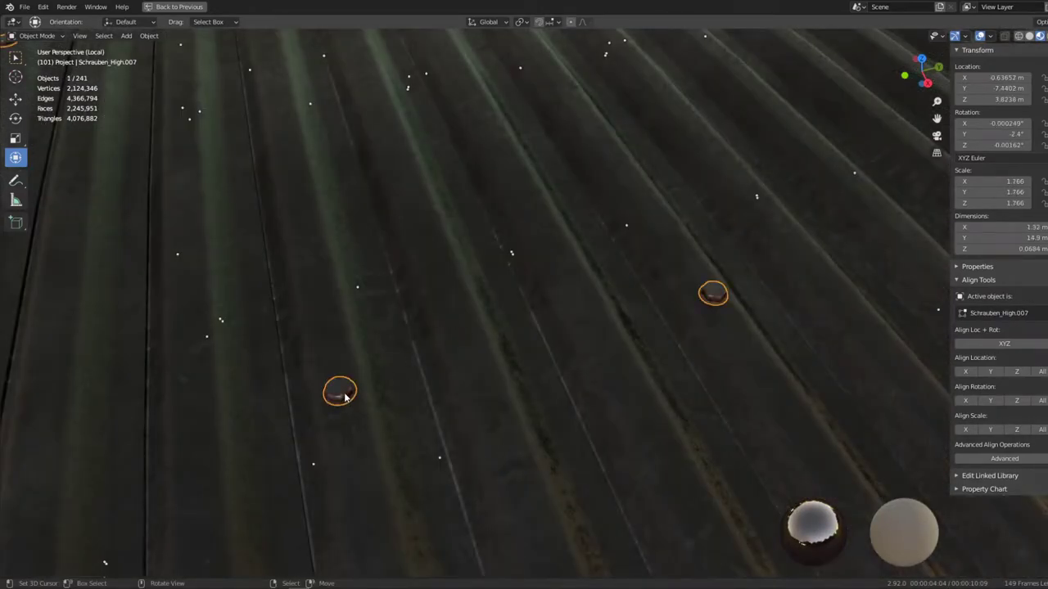
pyautogui.press('KP_Decimal')
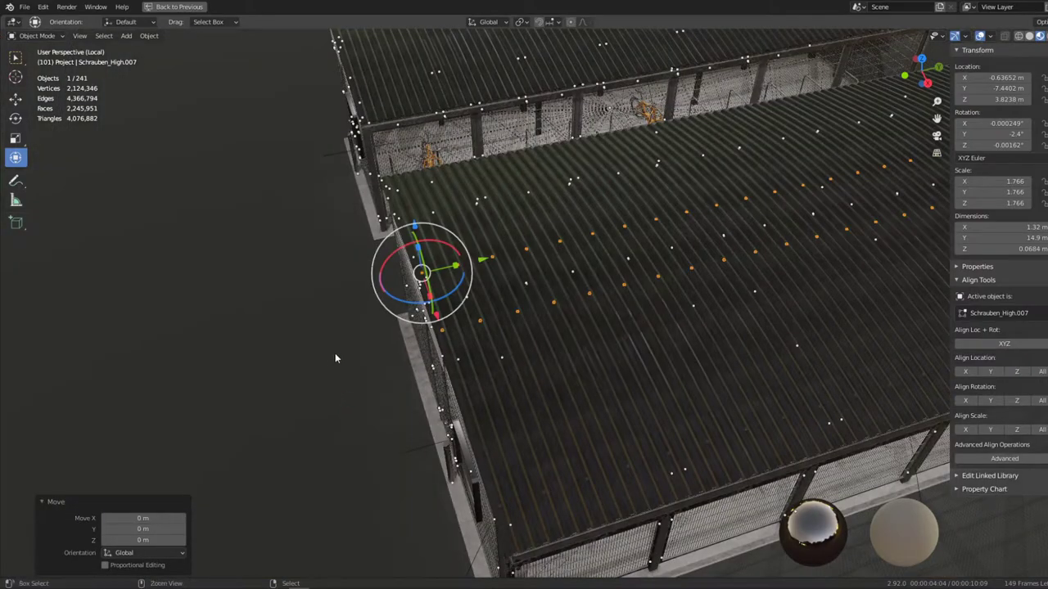
# Hide the screw array's modifier in the viewport and isolate the single screw in a maximized viewport
pyautogui.hotkey('ctrl', 'space')
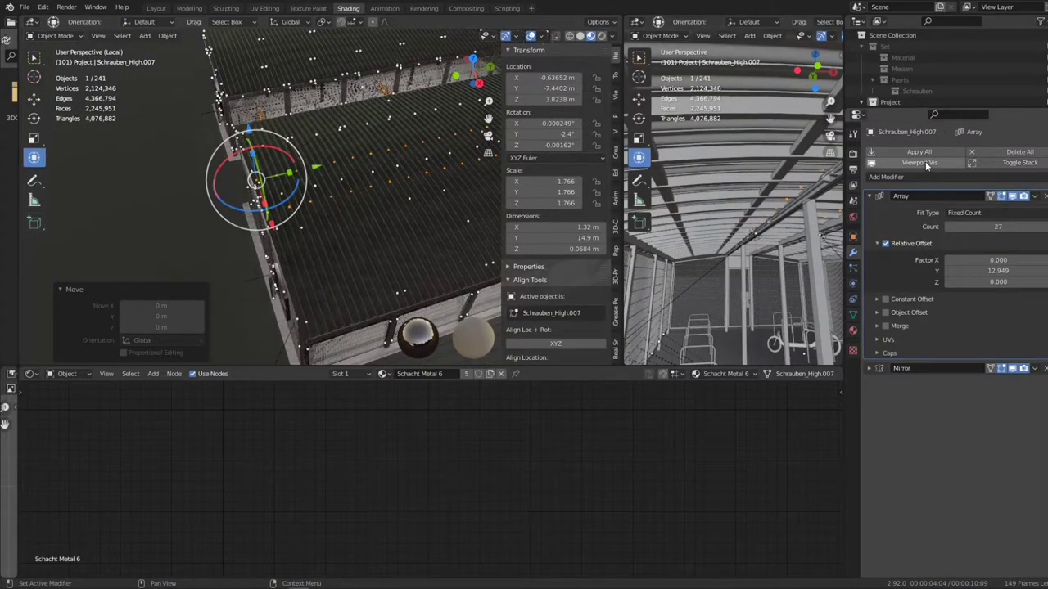
pyautogui.click(903, 165)
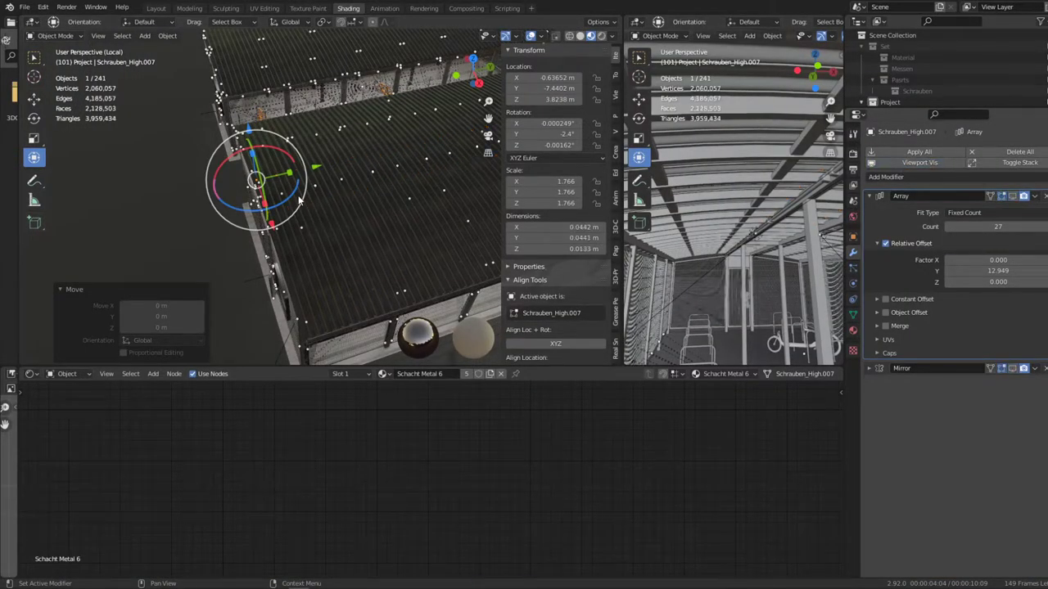
pyautogui.press('KP_Divide')
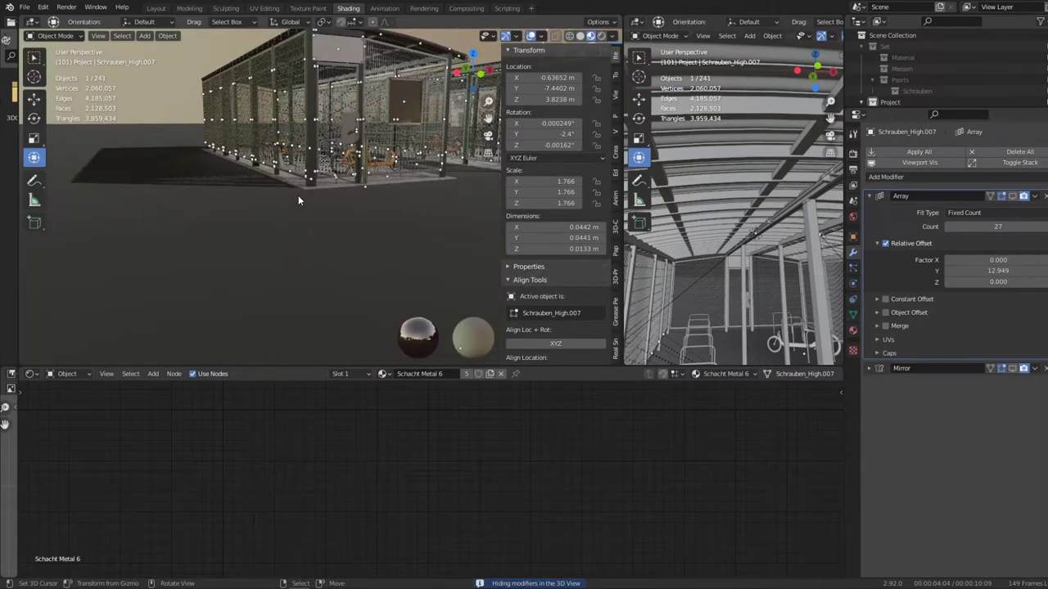
pyautogui.press('KP_Divide')
pyautogui.hotkey('ctrl', 'space')
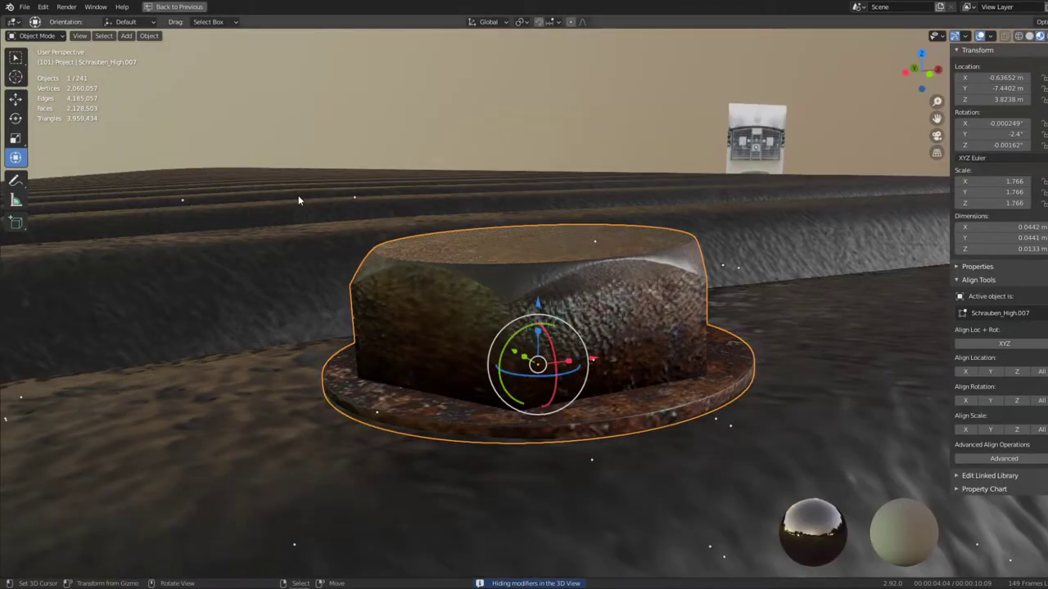
pyautogui.moveTo(298, 195); pyautogui.dragTo(497, 247, button='middle')
# Scale the screw up twice for inspection, then start a rotation and cancel it
pyautogui.press('s')
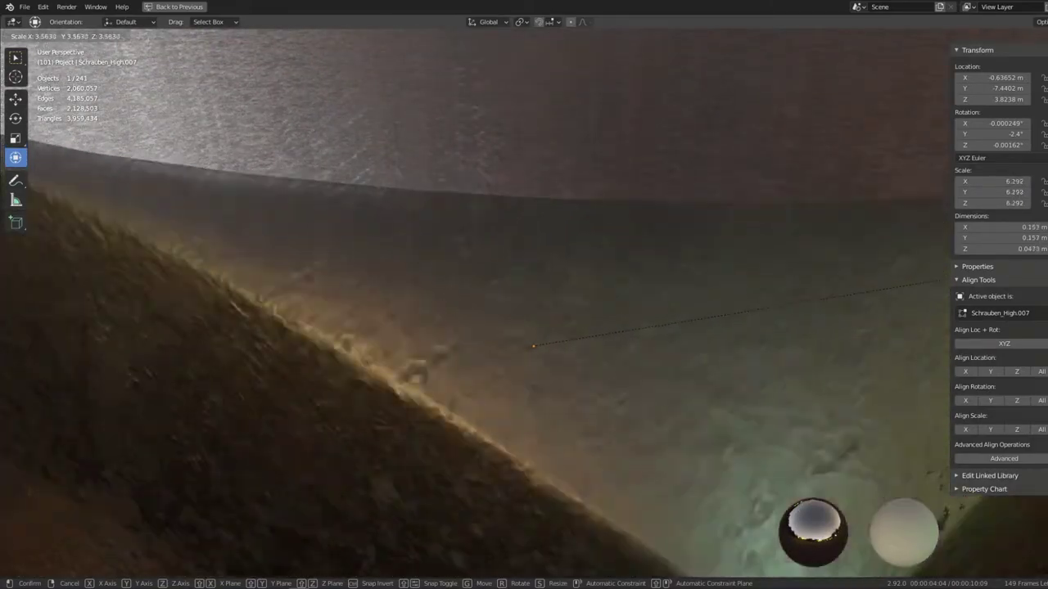
pyautogui.click(736, 262)
pyautogui.scroll(-4, 737, 262)
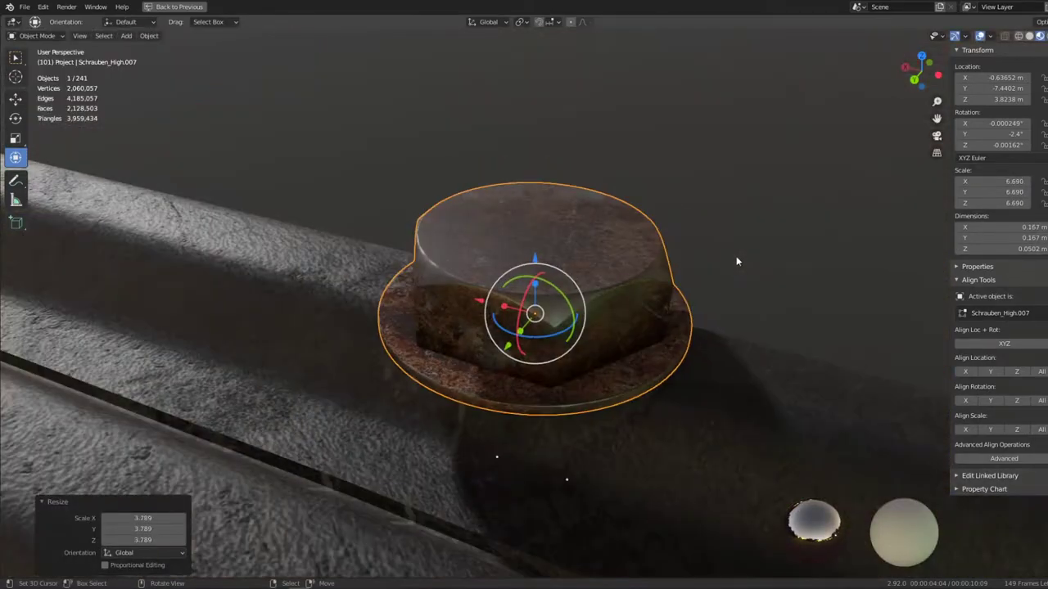
pyautogui.moveTo(737, 262); pyautogui.dragTo(437, 220, button='middle')
pyautogui.press('s')
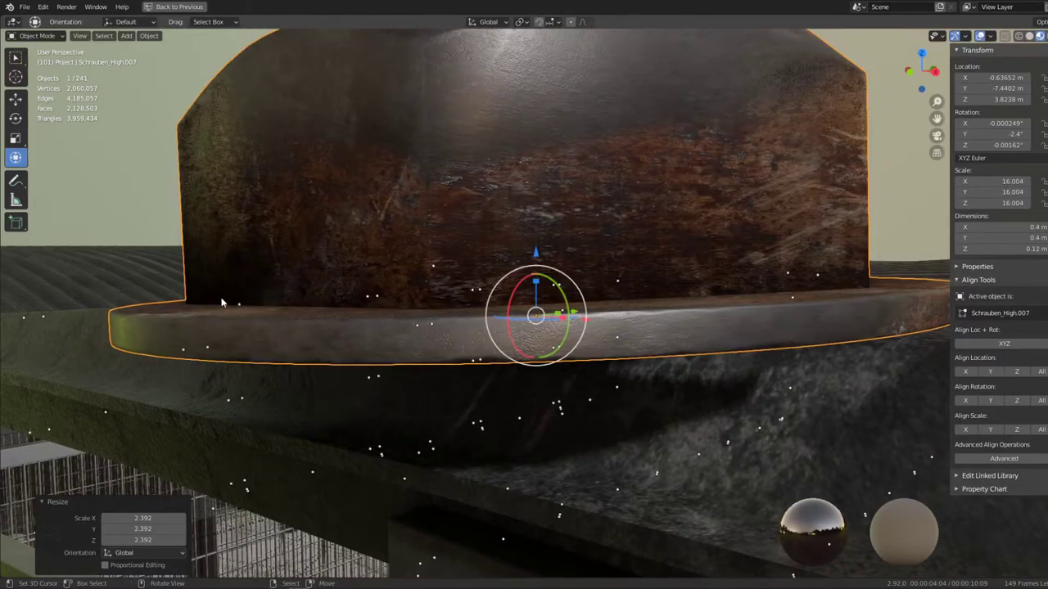
pyautogui.scroll(-5, 221, 303)
pyautogui.moveTo(483, 260); pyautogui.dragTo(631, 188, button='middle')
pyautogui.press('r')
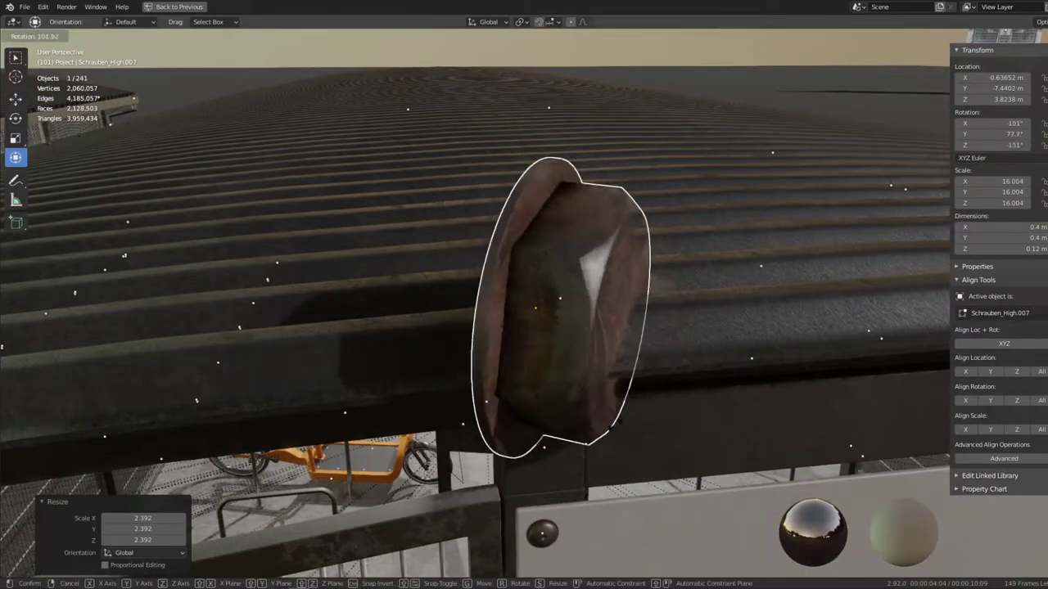
pyautogui.press('Escape')
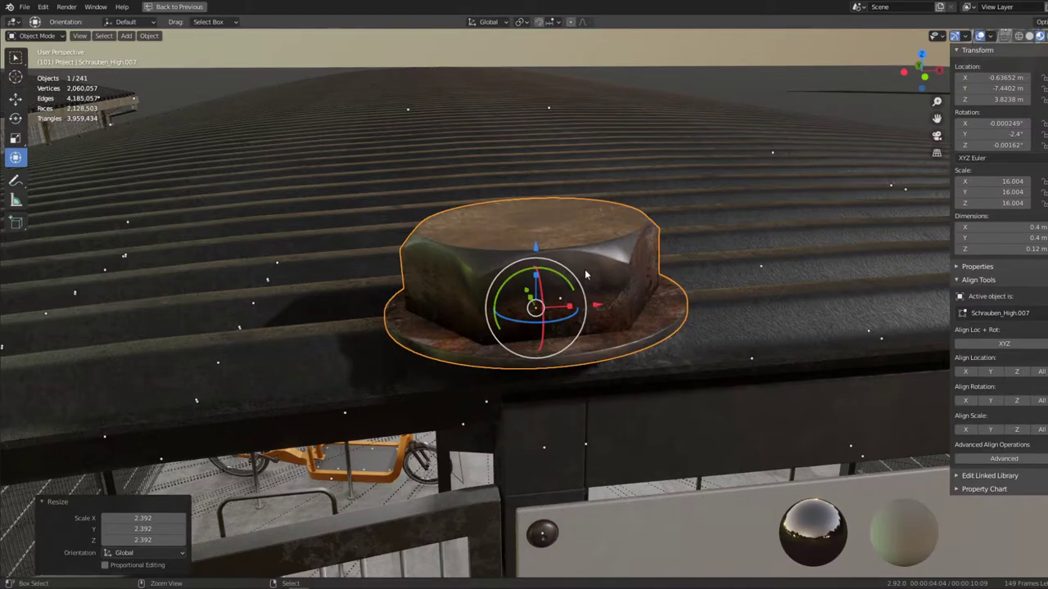
# Undo both enlargements to restore the screw's 1.766 scale and return to the Shading layout
pyautogui.hotkey('ctrl', 'z')
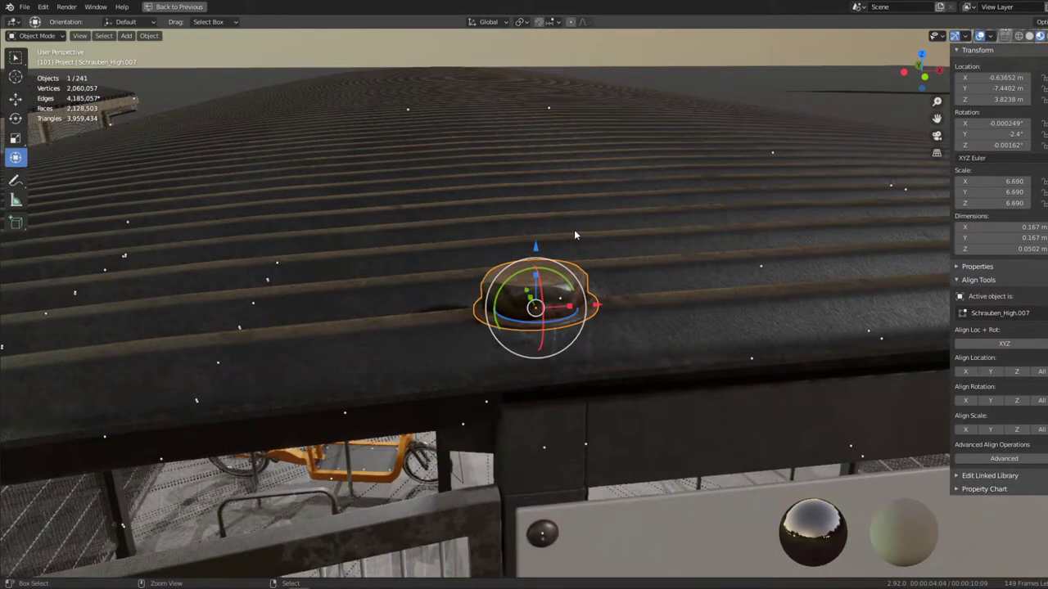
pyautogui.hotkey('ctrl', 'z')
pyautogui.scroll(5, 574, 234)
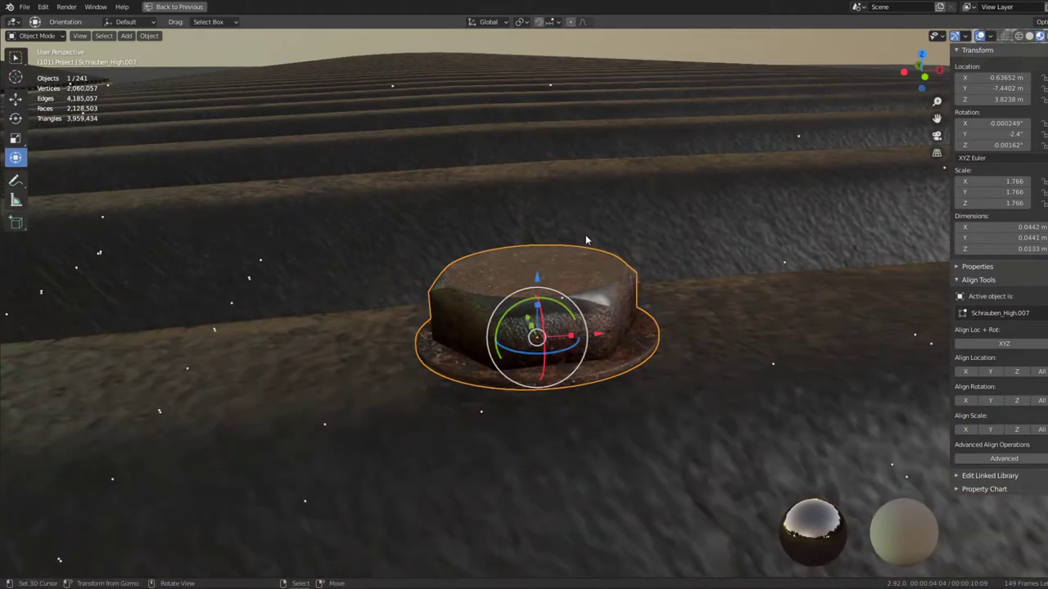
pyautogui.moveTo(585, 235); pyautogui.dragTo(485, 251, button='middle')
pyautogui.hotkey('ctrl', 'space')
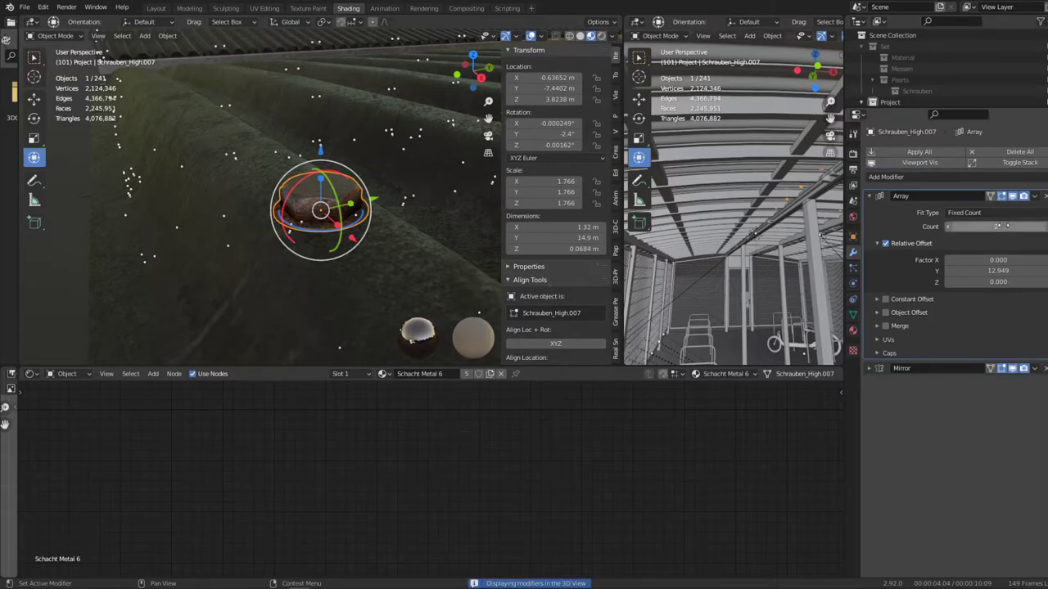
pyautogui.hotkey('ctrl', 'space')
pyautogui.scroll(-5, 445, 200)
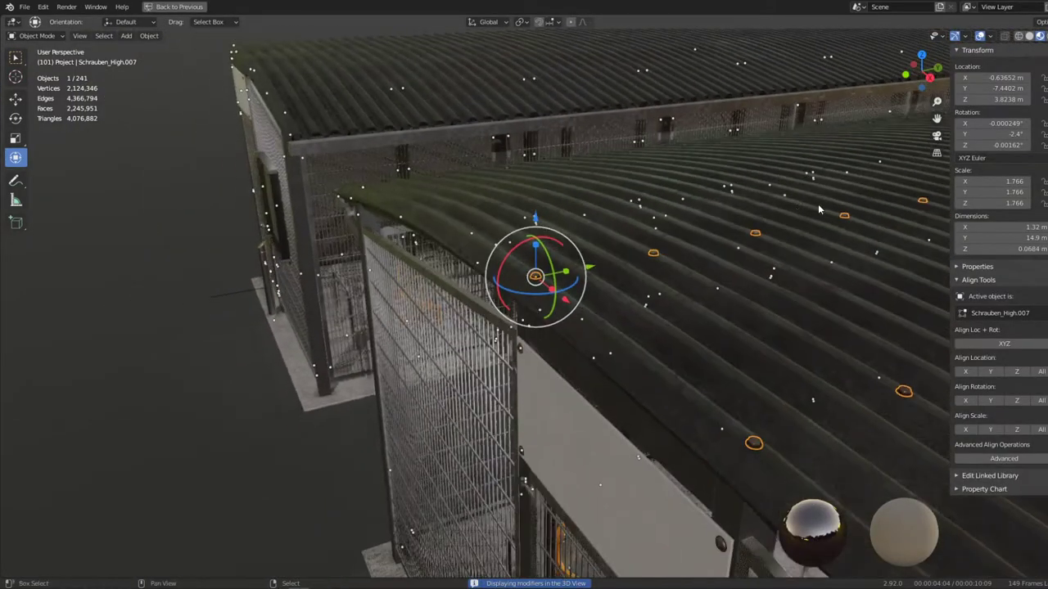
pyautogui.moveTo(624, 198)
pyautogui.mouseDown(button='middle')
pyautogui.moveTo(197, 322)
pyautogui.moveTo(600, 333)
pyautogui.moveTo(106, 262)
pyautogui.moveTo(424, 257)
pyautogui.moveTo(381, 254)
pyautogui.mouseUp(button='middle')
pyautogui.hotkey('alt', 'a')
pyautogui.scroll(3, 334, 260)
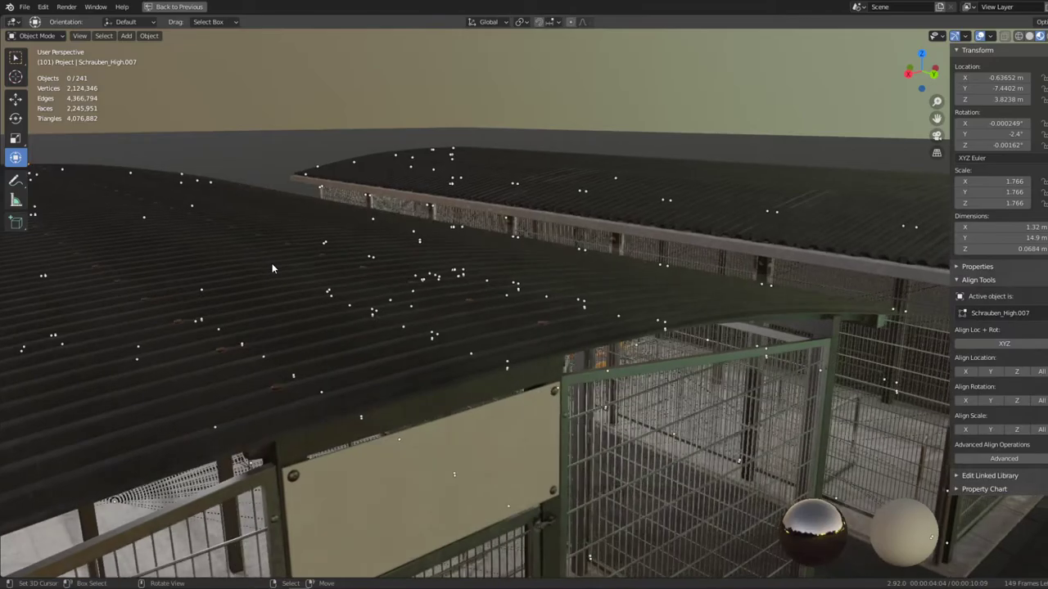
pyautogui.scroll(3, 489, 271)
pyautogui.scroll(3, 470, 274)
pyautogui.moveTo(471, 274)
pyautogui.mouseDown(button='middle')
pyautogui.moveTo(366, 293)
pyautogui.moveTo(631, 269)
pyautogui.mouseUp(button='middle')
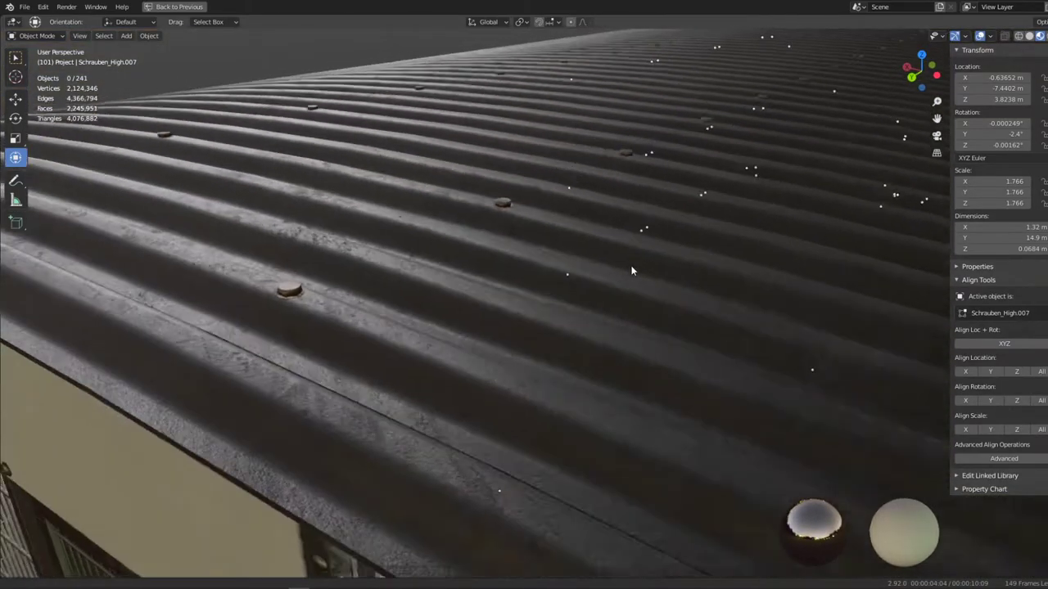
pyautogui.scroll(2, 489, 234)
pyautogui.scroll(2, 344, 264)
pyautogui.scroll(2, 502, 309)
pyautogui.moveTo(503, 308)
pyautogui.mouseDown(button='middle')
pyautogui.moveTo(489, 292)
pyautogui.moveTo(401, 290)
pyautogui.moveTo(385, 278)
pyautogui.moveTo(492, 246)
pyautogui.mouseUp(button='middle')
pyautogui.click(399, 290)
pyautogui.scroll(-5, 399, 290)
pyautogui.scroll(2, 385, 278)
pyautogui.press('s')
pyautogui.press('Escape')
pyautogui.scroll(4, 492, 245)
pyautogui.moveTo(588, 214)
pyautogui.mouseDown(button='middle')
pyautogui.moveTo(320, 203)
pyautogui.moveTo(356, 239)
pyautogui.moveTo(463, 205)
pyautogui.moveTo(517, 201)
pyautogui.moveTo(505, 210)
pyautogui.moveTo(575, 244)
pyautogui.moveTo(517, 238)
pyautogui.moveTo(556, 196)
pyautogui.moveTo(620, 159)
pyautogui.mouseUp(button='middle')
pyautogui.scroll(-4, 517, 238)
pyautogui.scroll(-3, 517, 240)
pyautogui.scroll(-5, 516, 240)
pyautogui.hotkey('alt', 'a')
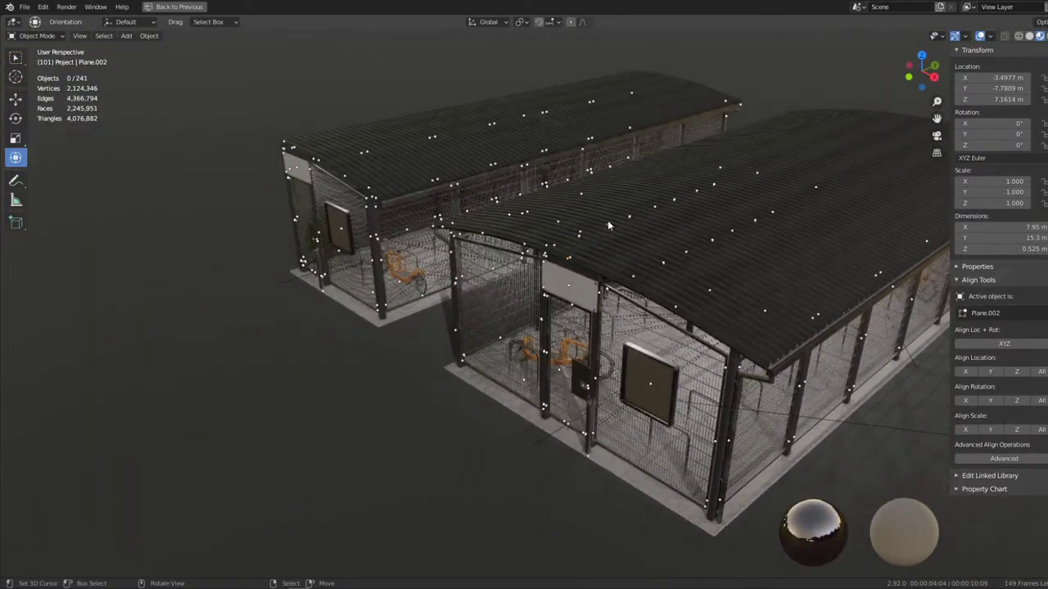
pyautogui.scroll(5, 625, 257)
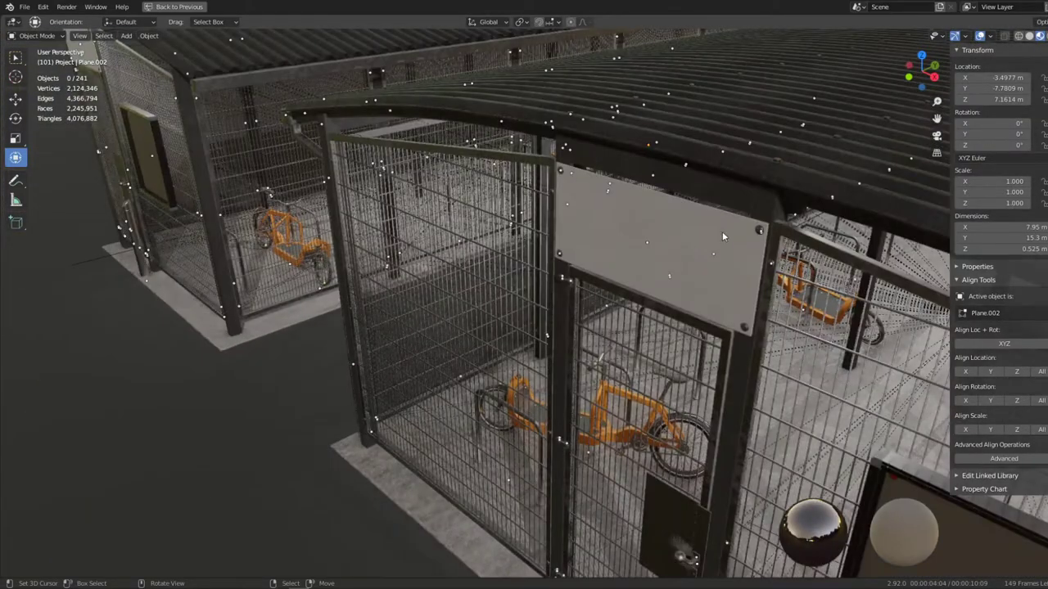
pyautogui.click(782, 164)
pyautogui.click(175, 6)
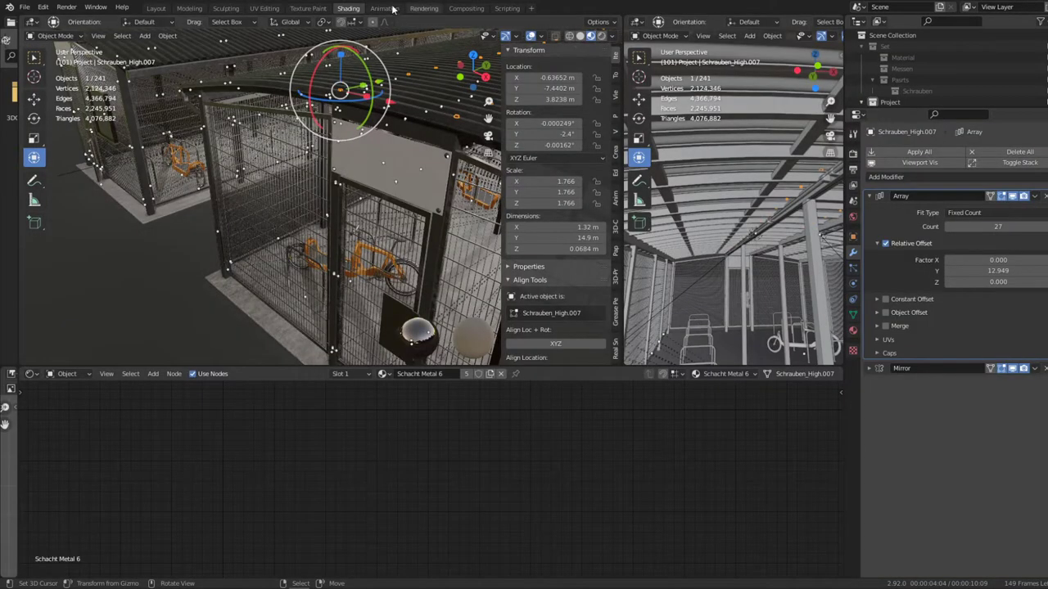
# Maximize the shader node editor and frame all nodes of the material
pyautogui.hotkey('ctrl', 'space')
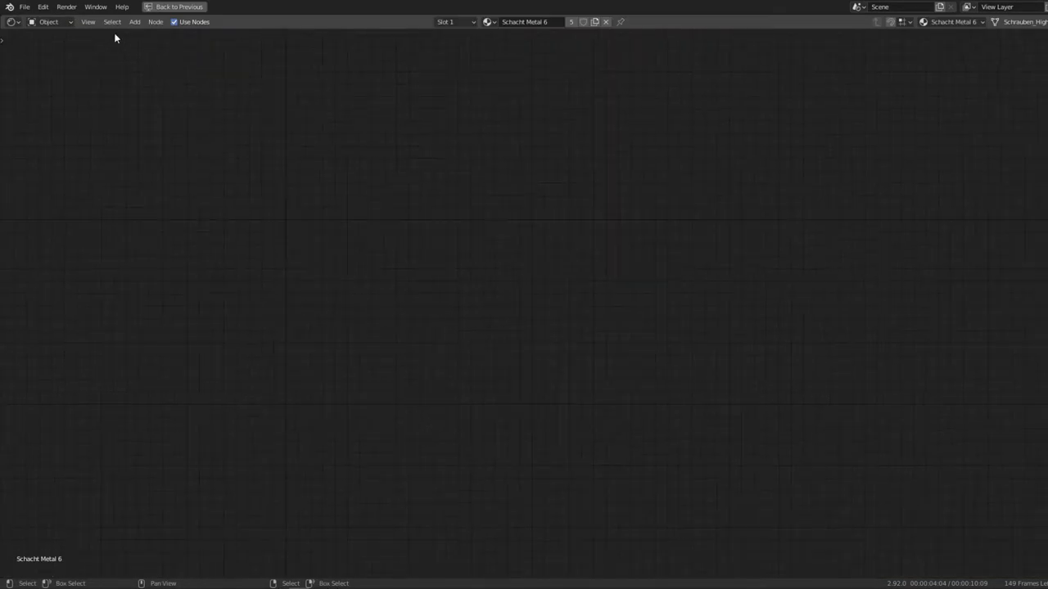
pyautogui.click(88, 21)
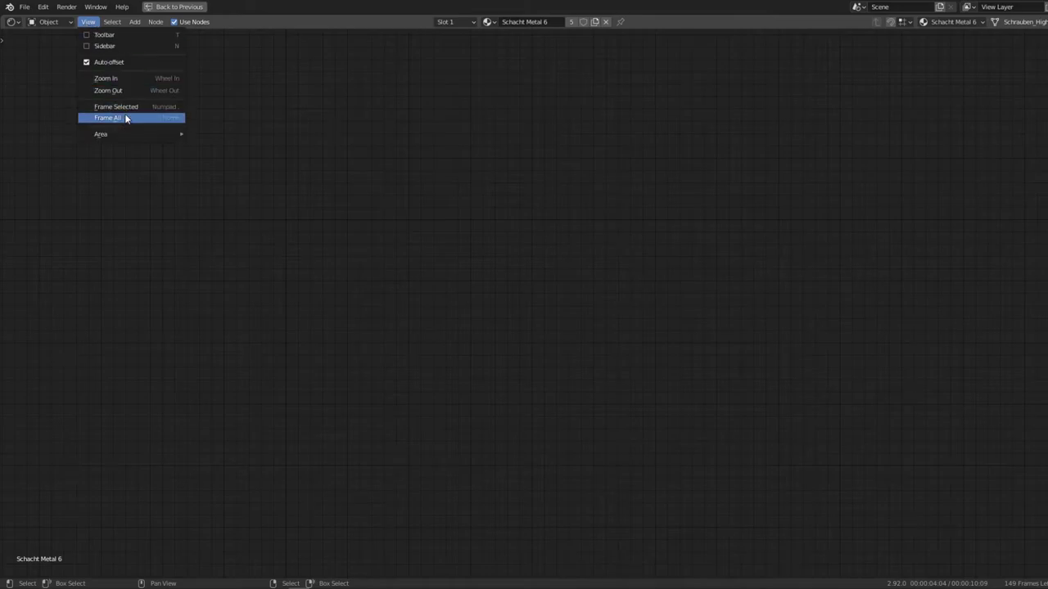
pyautogui.click(125, 118)
pyautogui.moveTo(753, 366)
pyautogui.mouseDown(button='middle')
pyautogui.moveTo(619, 537)
pyautogui.moveTo(620, 227)
pyautogui.mouseUp(button='middle')
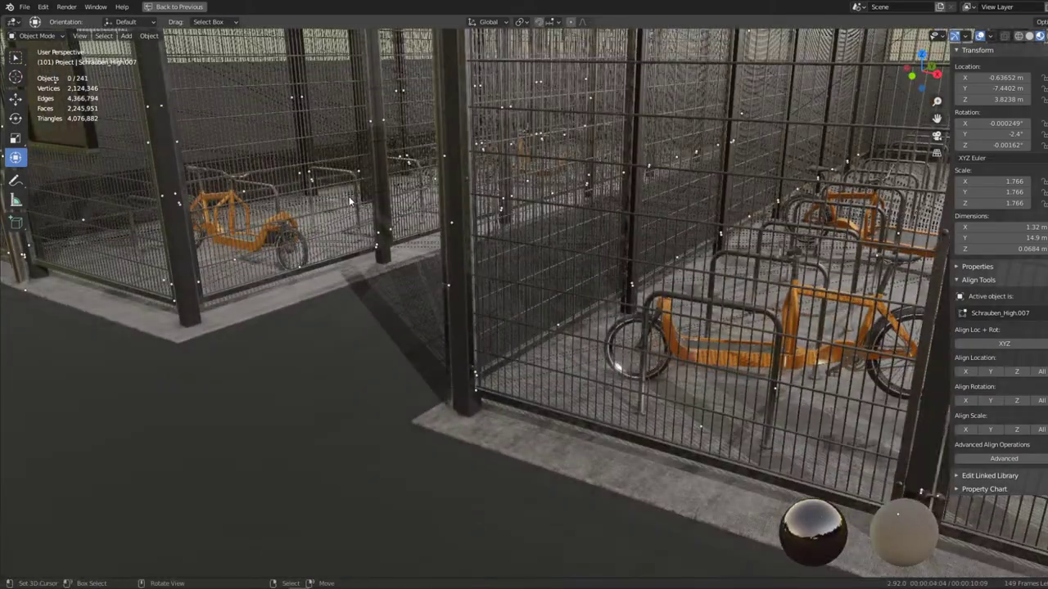
# Orbit the 3D viewport to a high view over both bike shelter buildings
pyautogui.moveTo(398, 209); pyautogui.dragTo(453, 200, button='middle')
pyautogui.scroll(3, 517, 290)
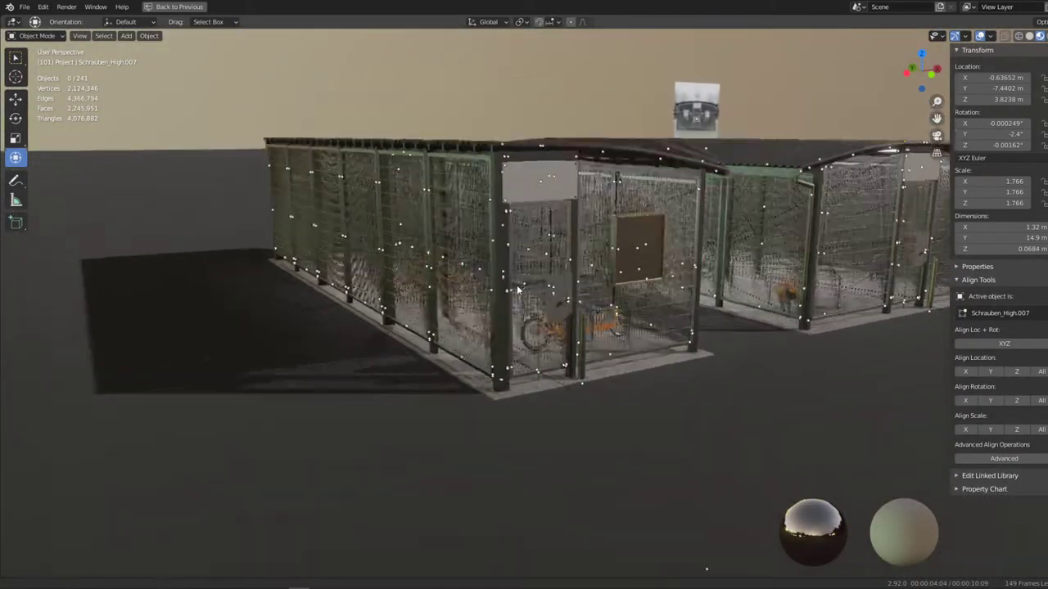
pyautogui.scroll(-2, 518, 289)
pyautogui.moveTo(517, 290)
pyautogui.mouseDown(button='middle')
pyautogui.moveTo(487, 206)
pyautogui.moveTo(410, 167)
pyautogui.mouseUp(button='middle')
pyautogui.scroll(-2, 487, 206)
# Hide the viewport overlays, clear the selection, and switch to the OBS window
pyautogui.press('a')
pyautogui.click(980, 36)
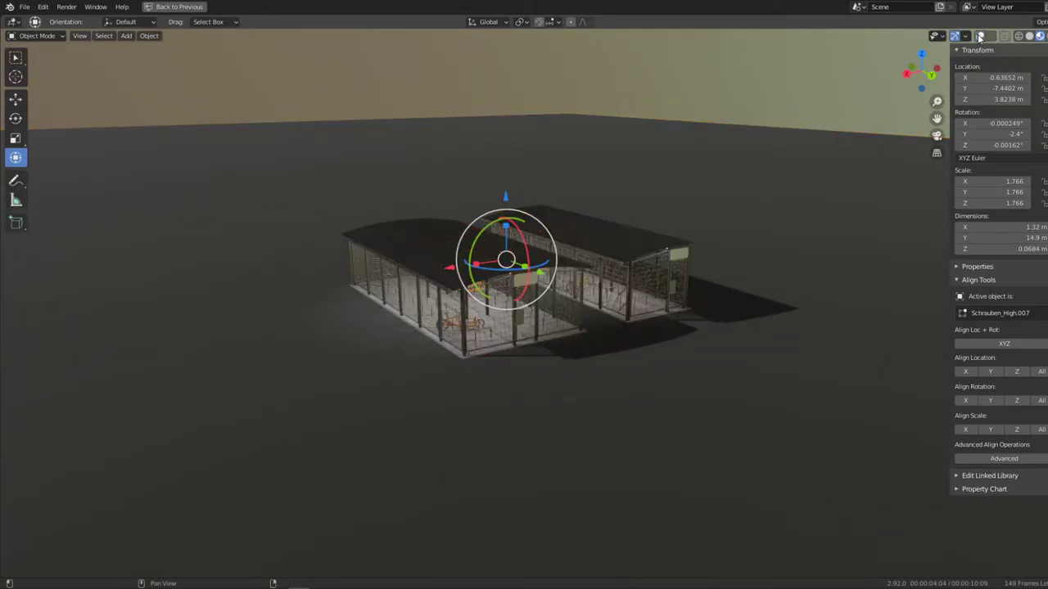
pyautogui.scroll(2, 543, 182)
pyautogui.moveTo(542, 182); pyautogui.dragTo(543, 183, button='middle')
pyautogui.hotkey('alt', 'a')
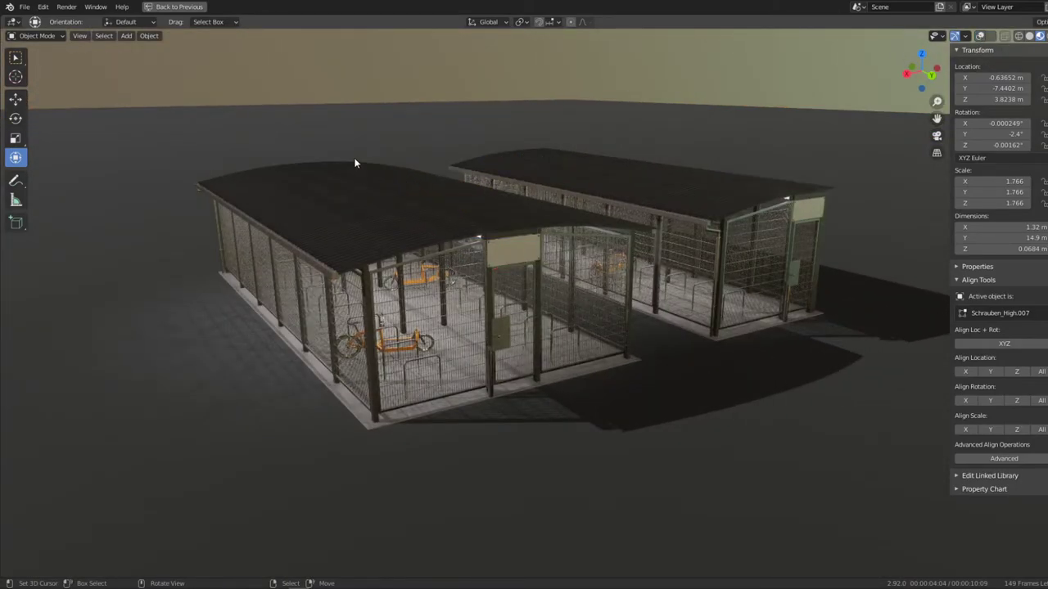
pyautogui.hotkey('alt', 'Tab')
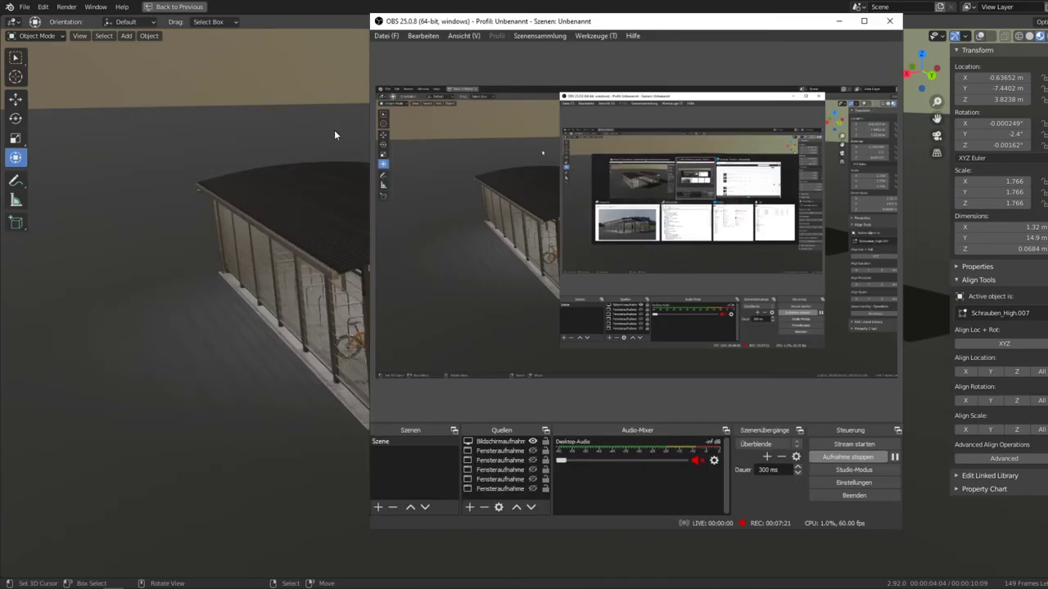